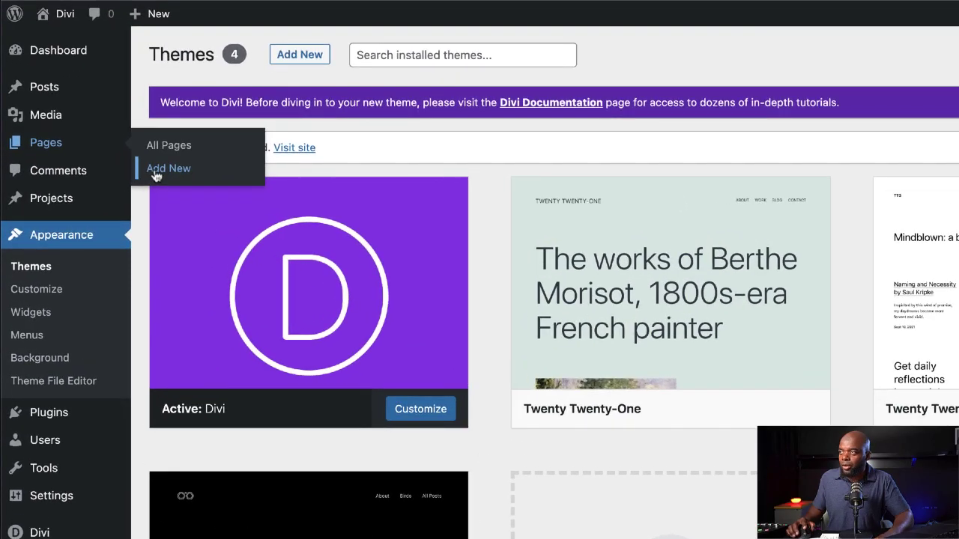
Step: Create a new page titled "Style guide" and open it in the Divi Builder
{"action": "left_click", "coordinate": [132, 182]}
{"action": "type", "text": "St"}
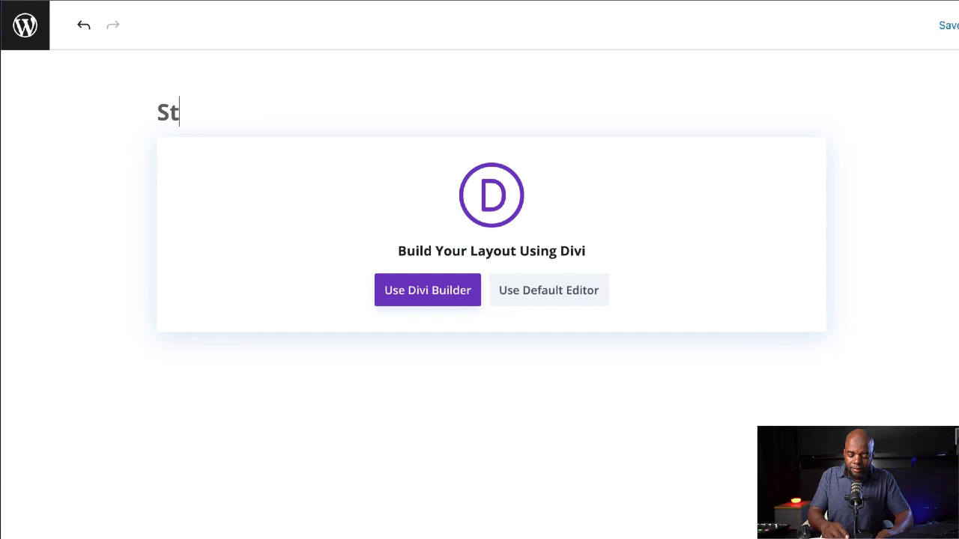
{"action": "type", "text": "yle guide"}
{"action": "left_click", "coordinate": [426, 297]}
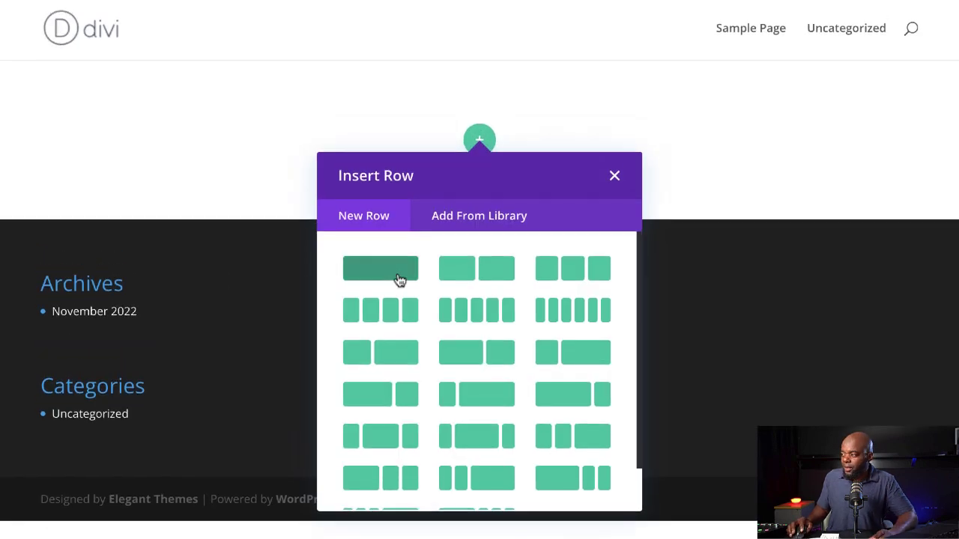
Step: Insert a single-column row containing a Text module
{"action": "left_click", "coordinate": [399, 274]}
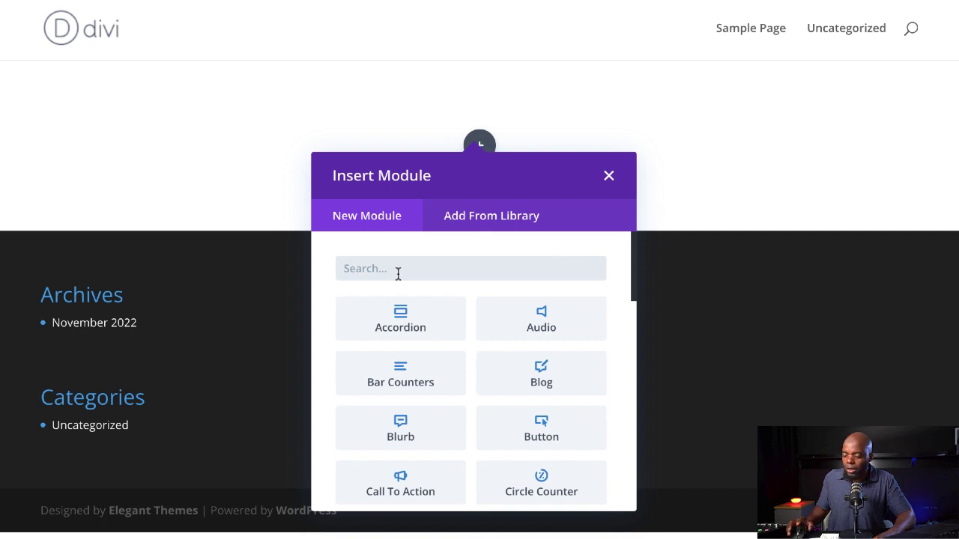
{"action": "type", "text": "text"}
{"action": "left_click", "coordinate": [400, 327]}
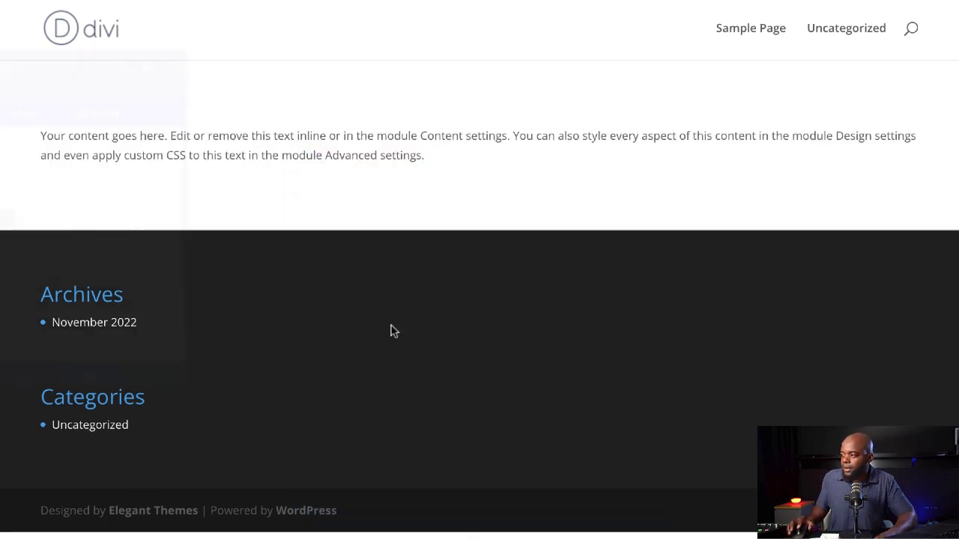
{"action": "left_click", "coordinate": [169, 36]}
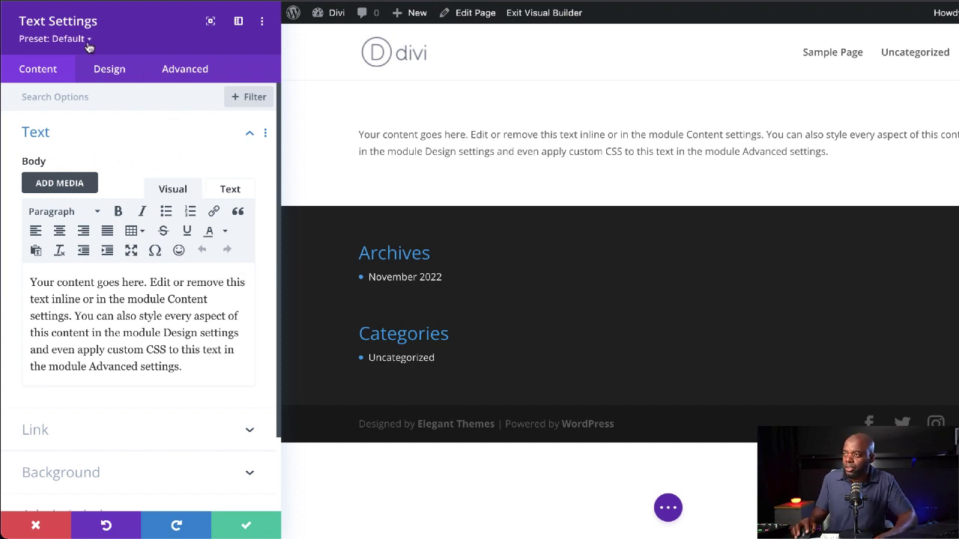
Step: Style the module's body text with the Poppins font, 16px text size and 1.8em line height
{"action": "left_click", "coordinate": [110, 69]}
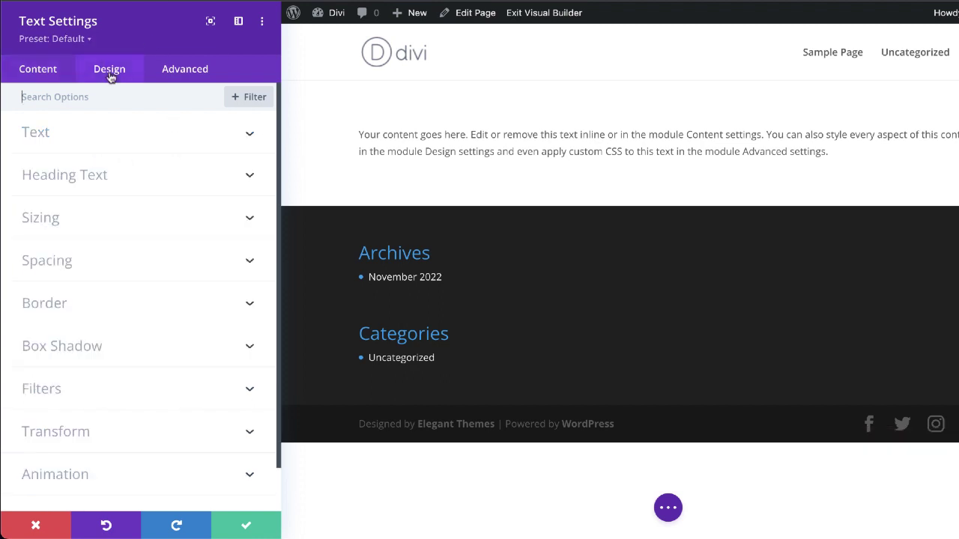
{"action": "left_click", "coordinate": [85, 138]}
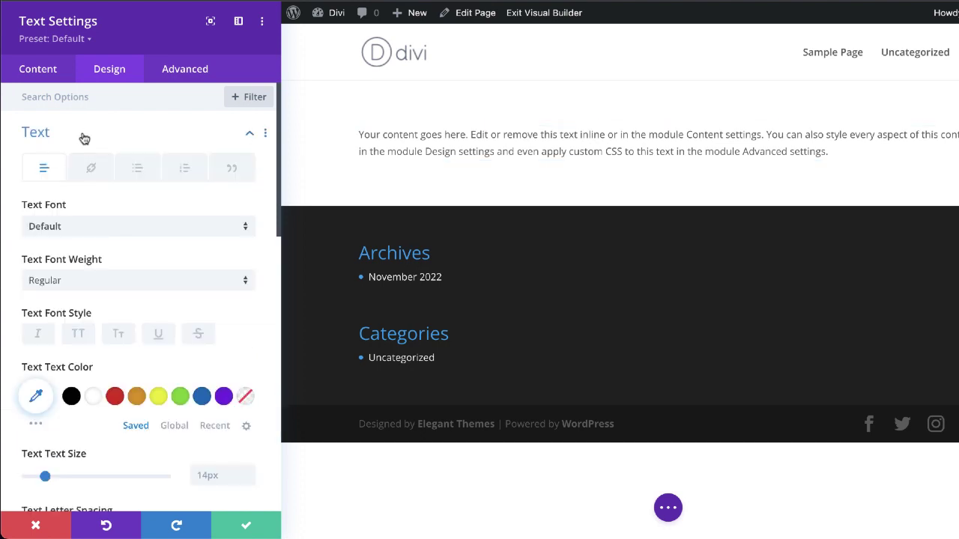
{"action": "left_click", "coordinate": [107, 227]}
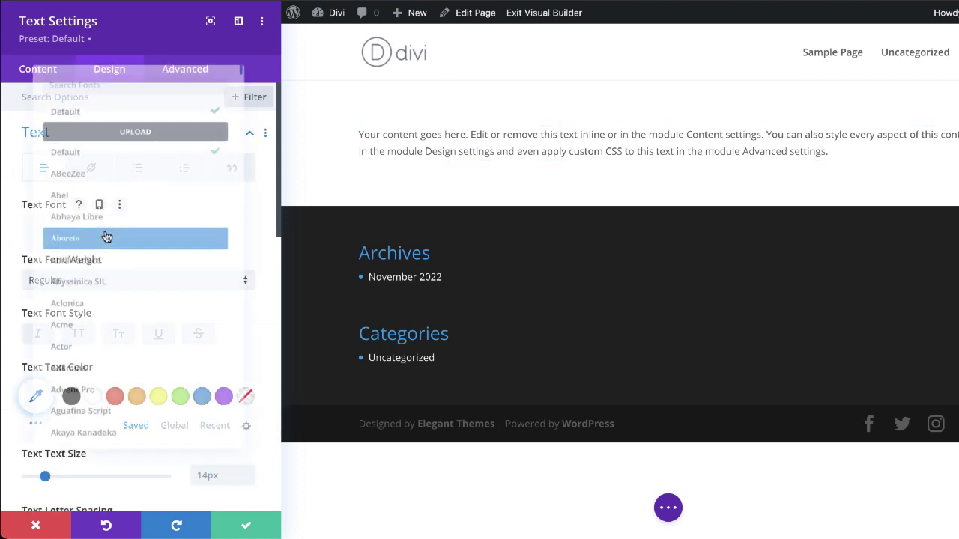
{"action": "type", "text": "popp"}
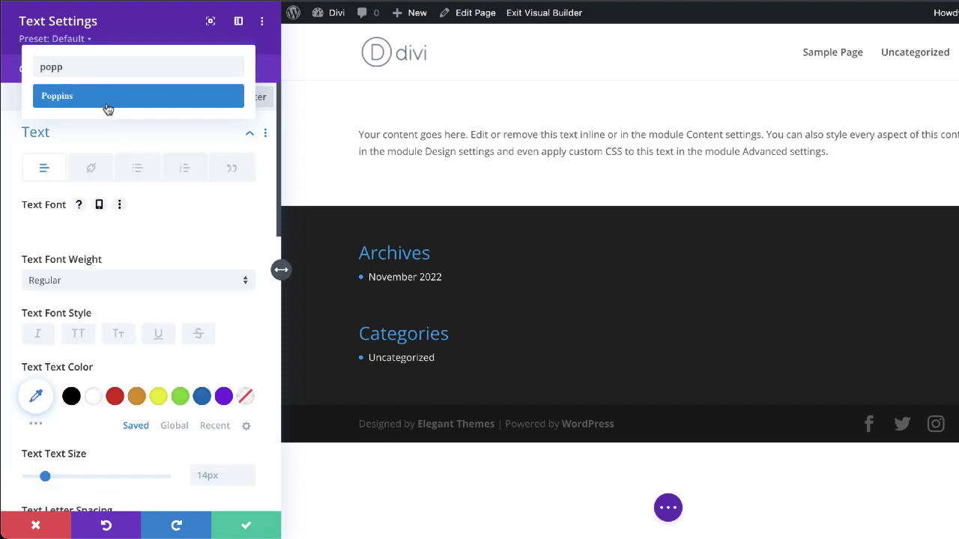
{"action": "left_click", "coordinate": [108, 96]}
{"action": "scroll", "coordinate": [250, 386], "scroll_direction": "down", "scroll_amount": 2}
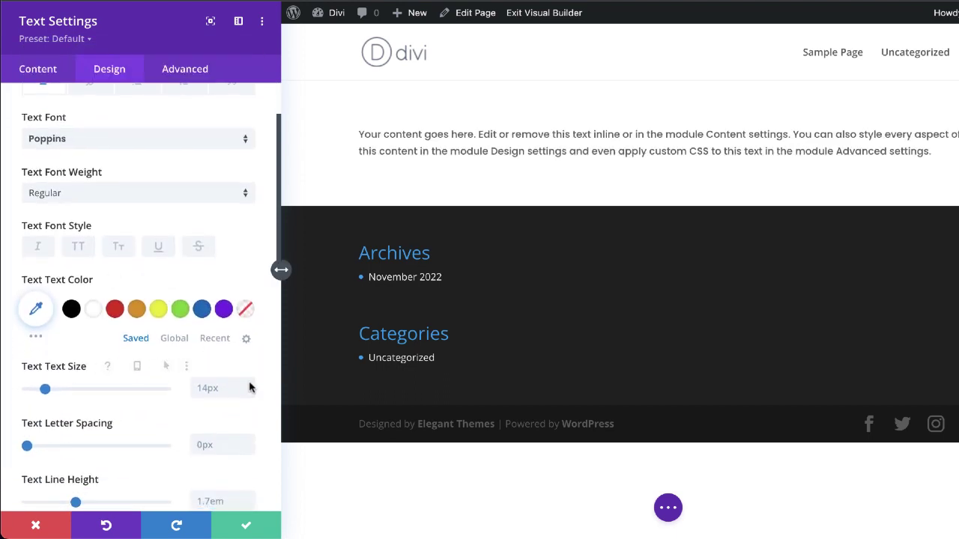
{"action": "scroll", "coordinate": [249, 386], "scroll_direction": "down", "scroll_amount": 1}
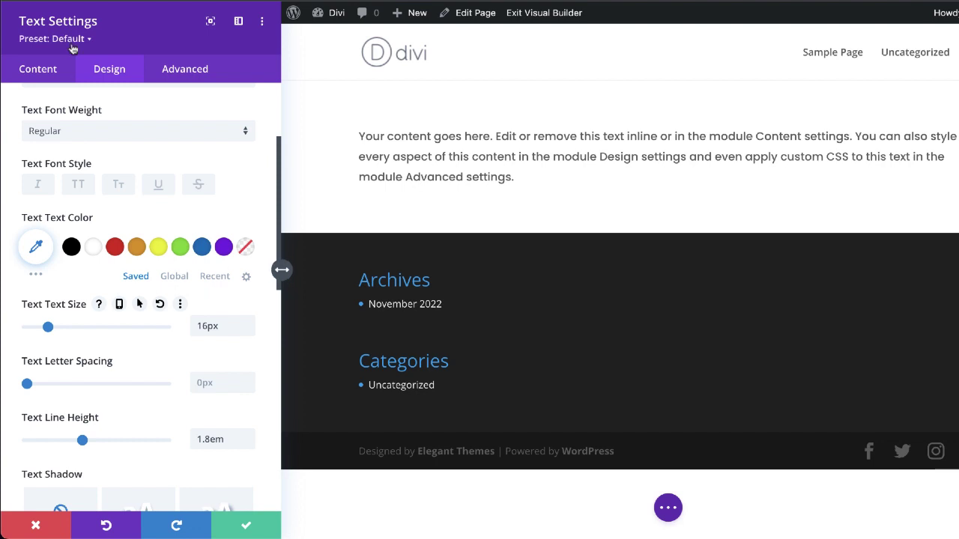
Step: Create a preset named "Main paragraph text" from the current text styles and assign it as the site-wide default
{"action": "left_click", "coordinate": [84, 42]}
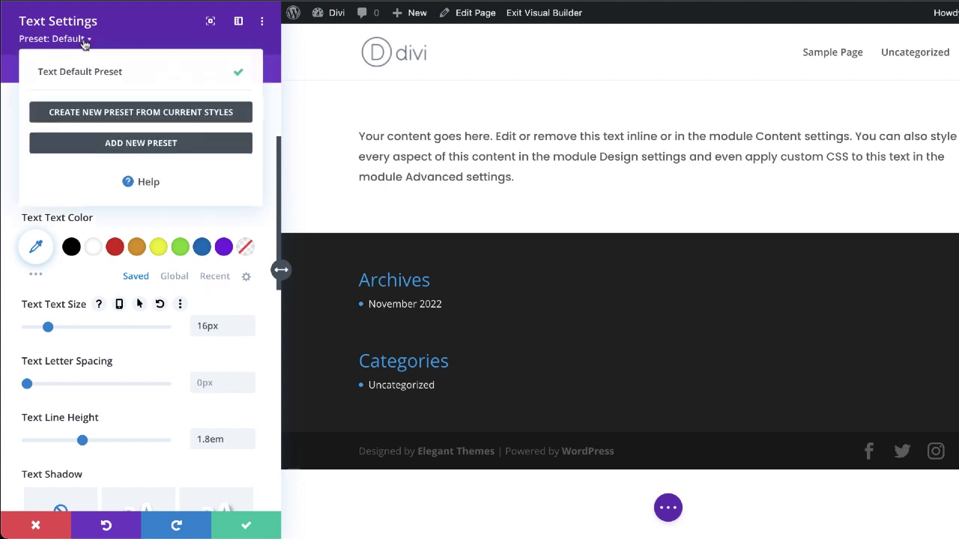
{"action": "left_click", "coordinate": [131, 116]}
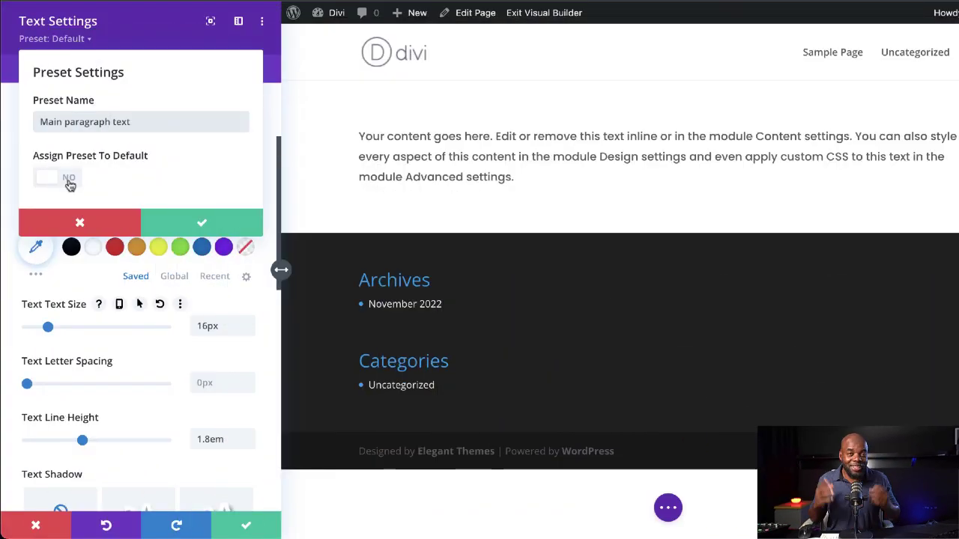
{"action": "left_click", "coordinate": [67, 178]}
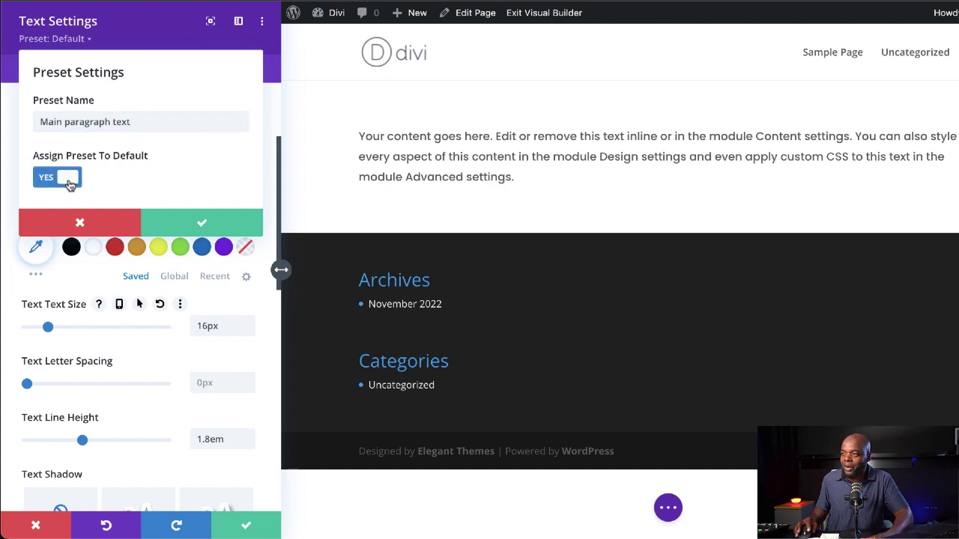
{"action": "left_click", "coordinate": [228, 234]}
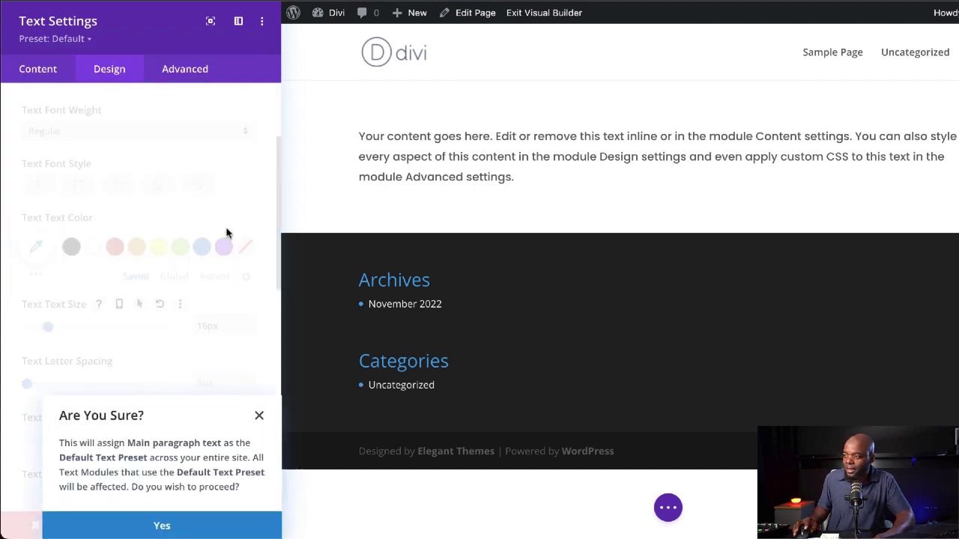
{"action": "left_click", "coordinate": [163, 525]}
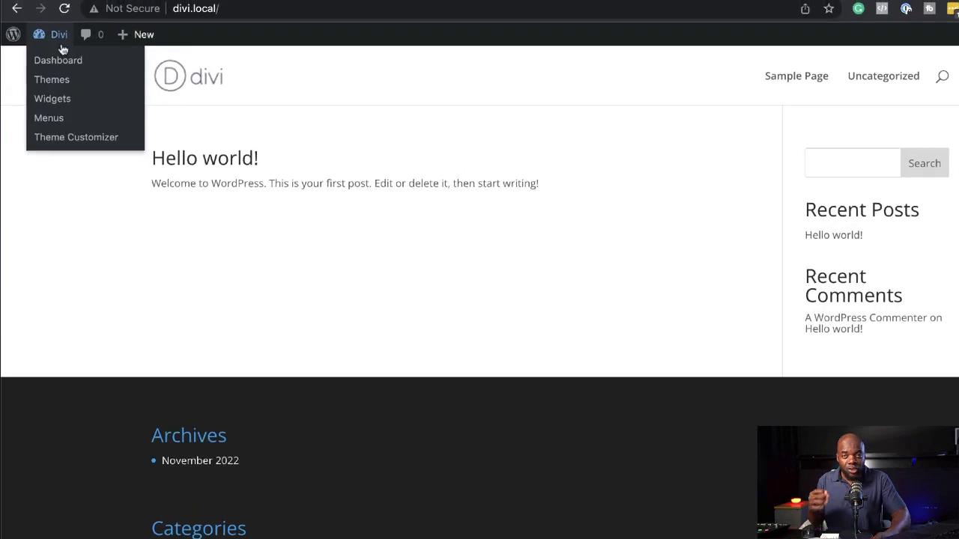
Step: Create a page titled "Test" with the Divi Builder and add a Text module filled with Lorem ipsum text
{"action": "mouse_move", "coordinate": [127, 19]}
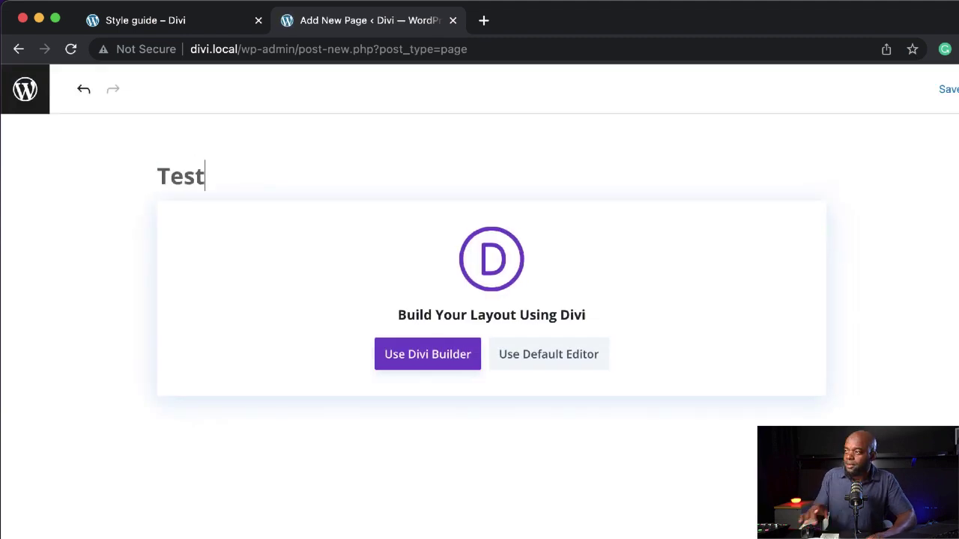
{"action": "left_click", "coordinate": [451, 351]}
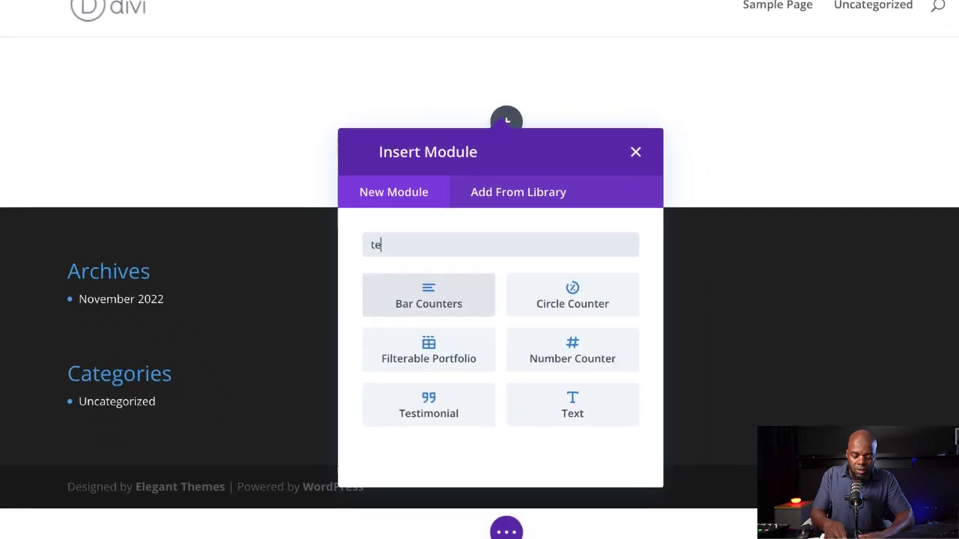
{"action": "type", "text": "xt"}
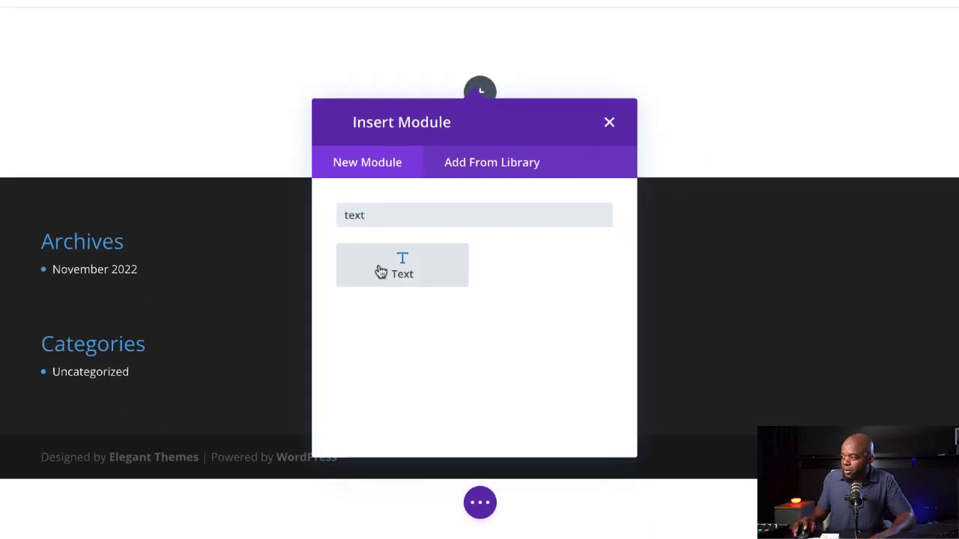
{"action": "left_click", "coordinate": [393, 268]}
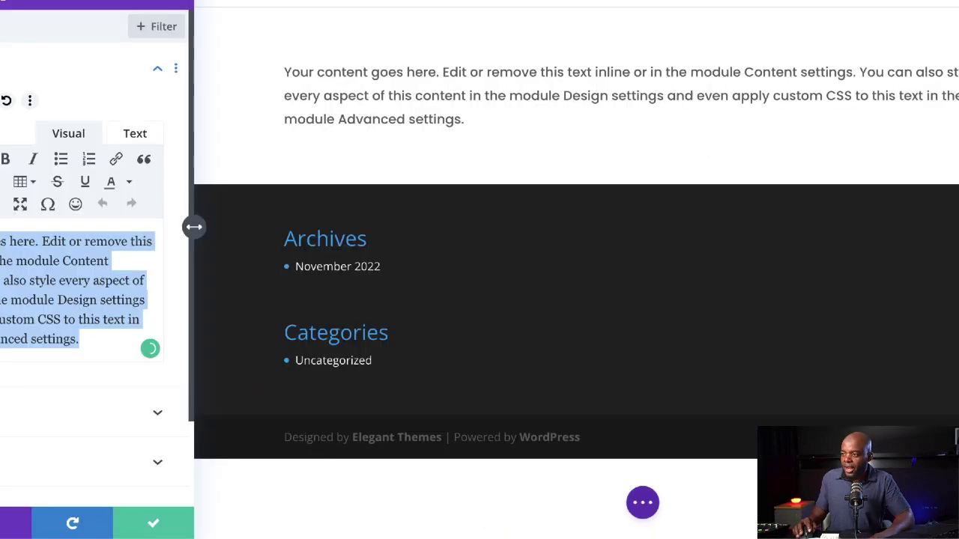
{"action": "type", "text": "Lorem ipsum dolor sit amet, consectetuer adipiscing elit. Donec odio. Quisque volutpat mattis eros. Nullam malesuada erat ut turpis. Suspendisse urna nibh, viverra non, semper suscipit, posuere a, pede. Donec nec justo eget felis facilisis fermentum. Aliquam porttitor mauris sit amet orci. Aenean dignissim pellentesque felis."}
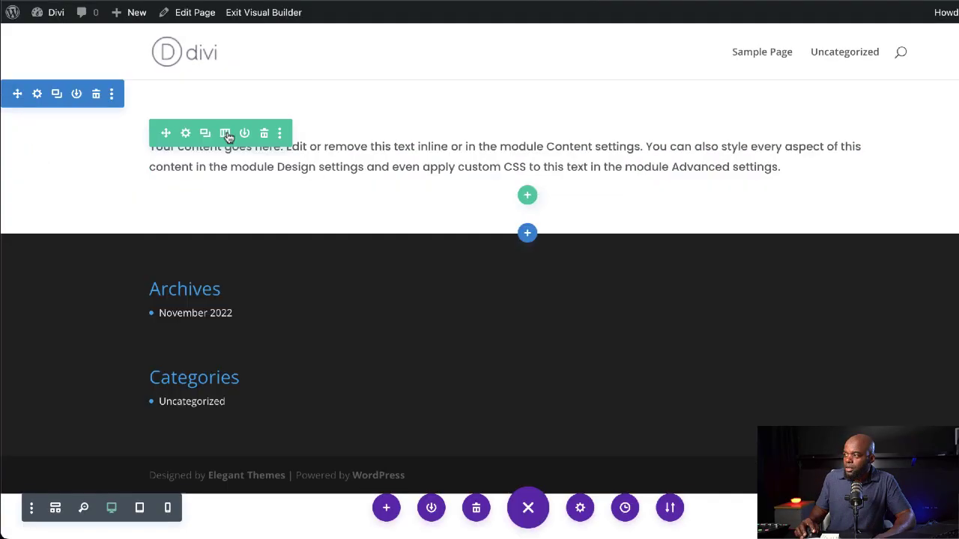
Step: Change the style guide row to two equal columns and add a Button module to the empty column
{"action": "left_click", "coordinate": [226, 134]}
{"action": "left_click", "coordinate": [234, 218]}
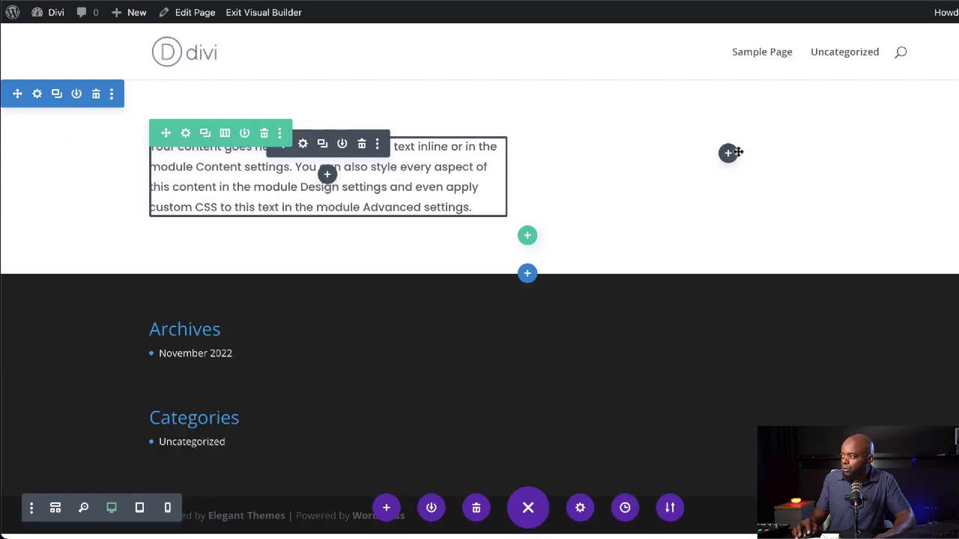
{"action": "left_click", "coordinate": [734, 156]}
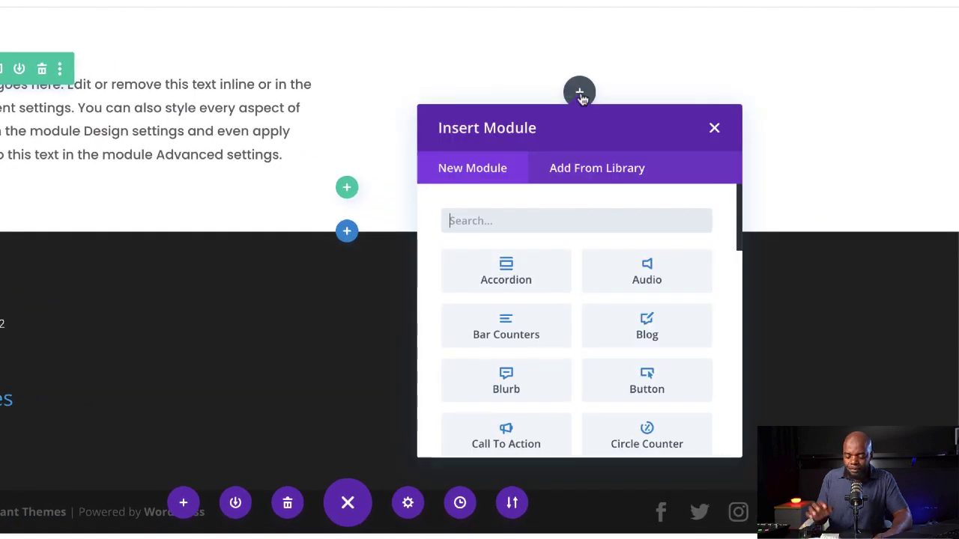
{"action": "type", "text": "butt"}
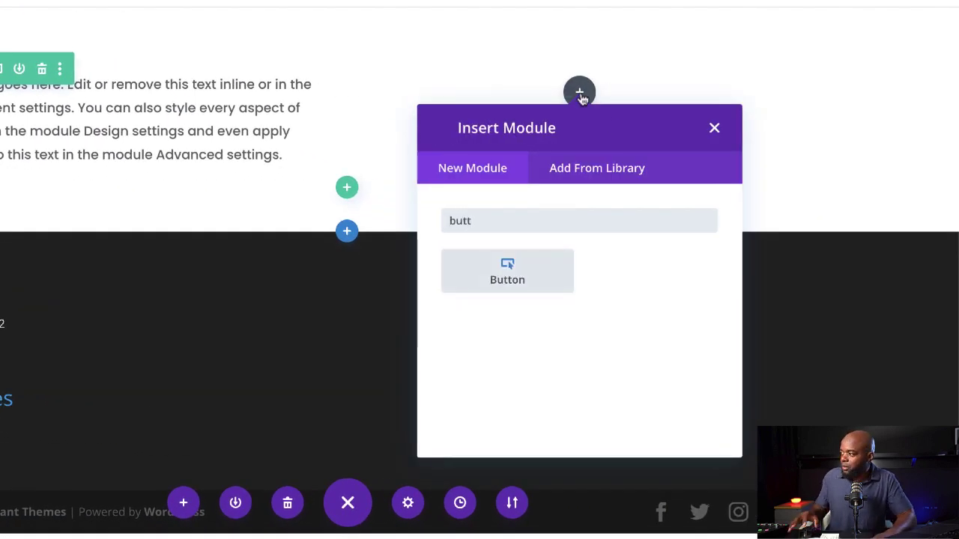
{"action": "key", "text": "Return"}
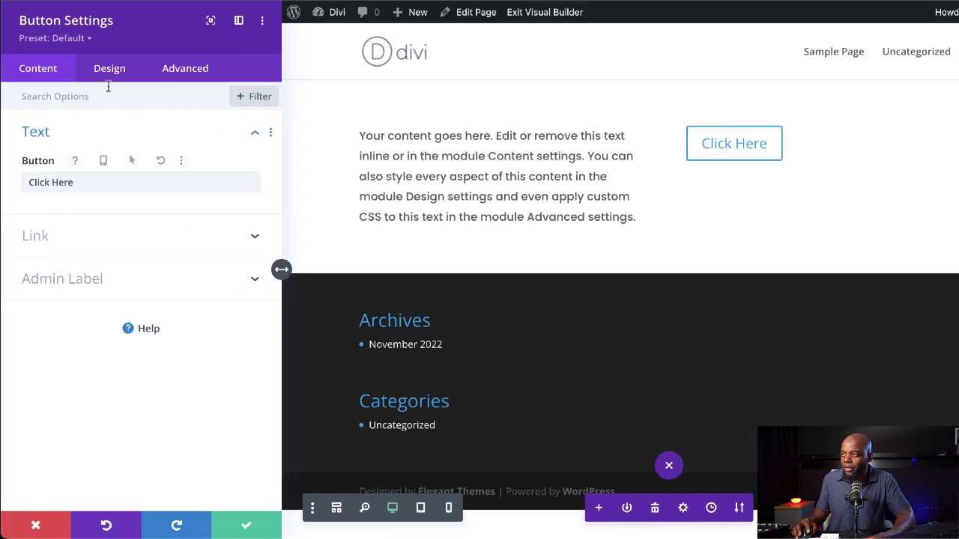
Step: Enable custom styles for the button and set black text with a #E09900 background and border color
{"action": "left_click", "coordinate": [109, 72]}
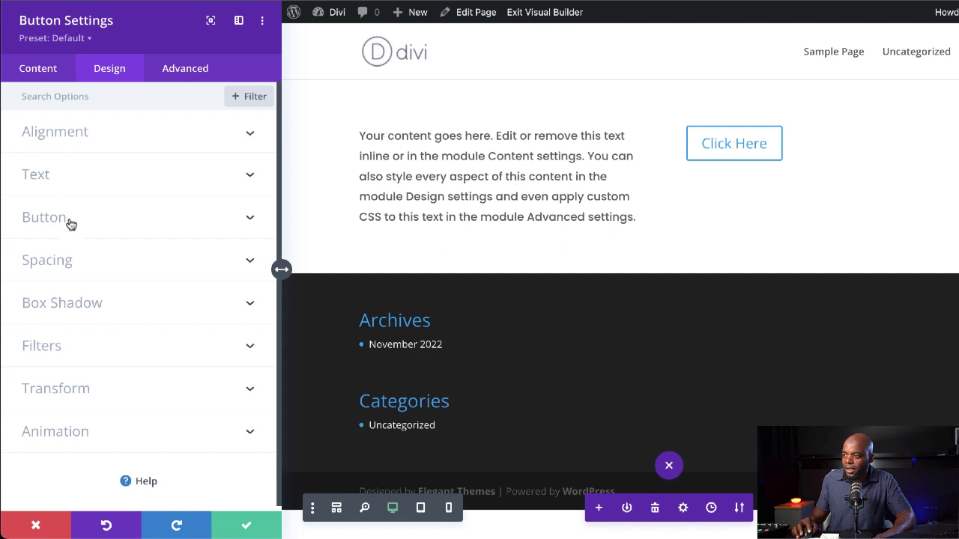
{"action": "left_click", "coordinate": [45, 218]}
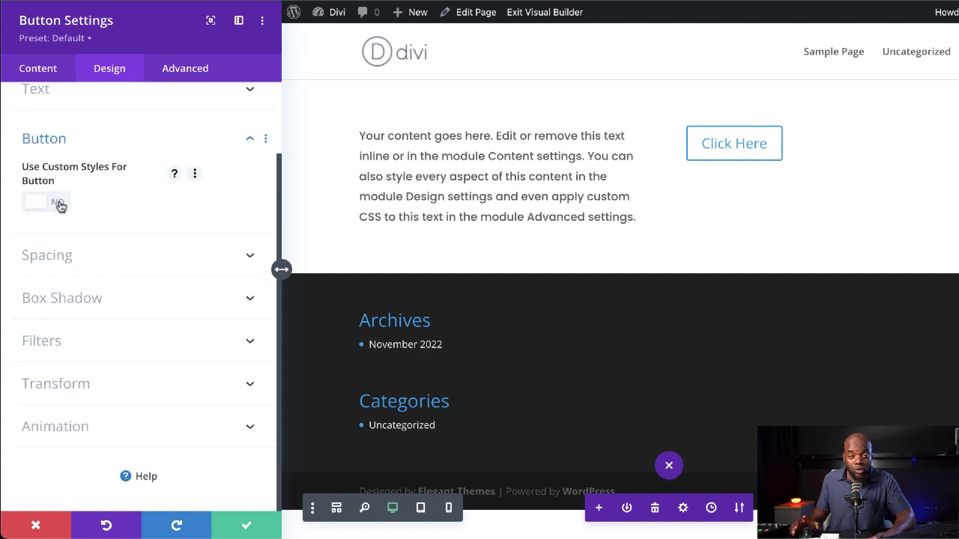
{"action": "left_click", "coordinate": [60, 204]}
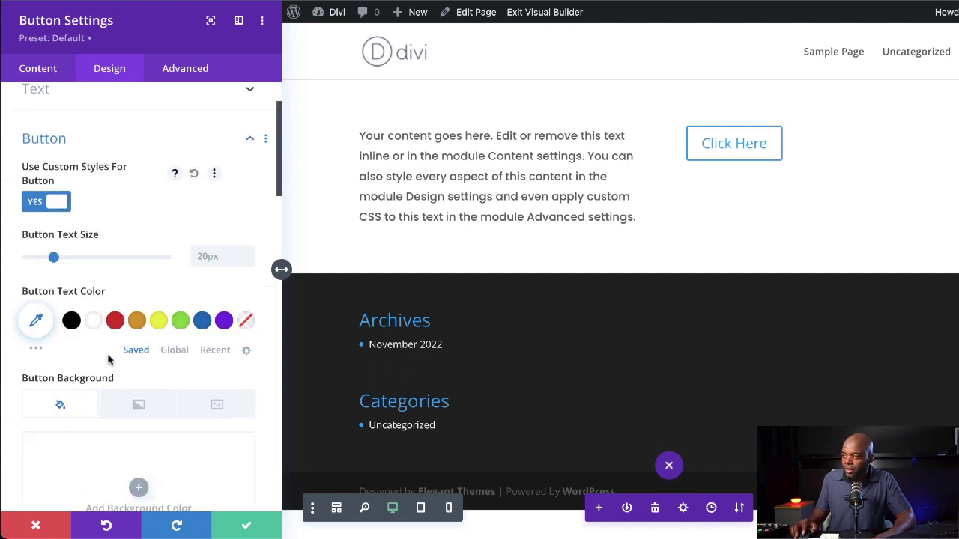
{"action": "scroll", "coordinate": [93, 314], "scroll_direction": "down", "scroll_amount": 1}
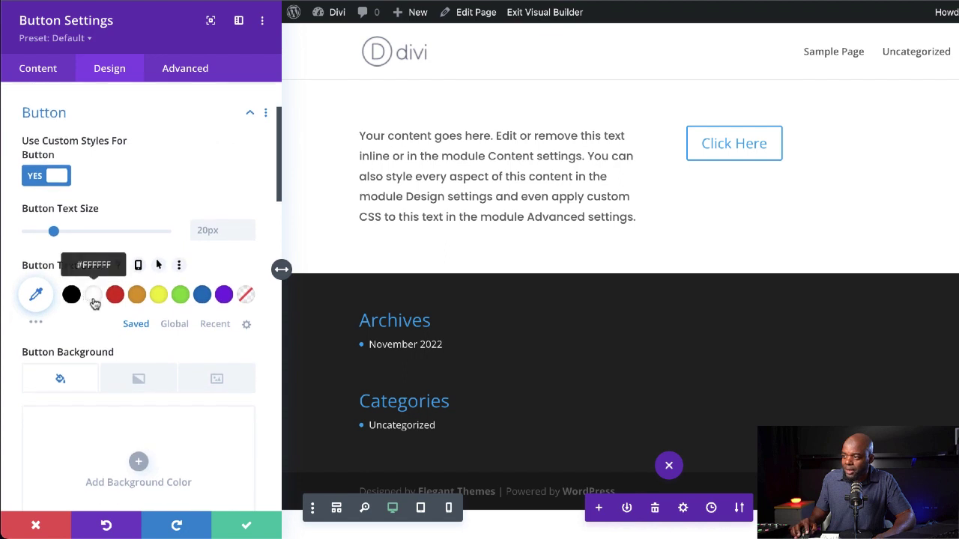
{"action": "left_click", "coordinate": [71, 294]}
{"action": "scroll", "coordinate": [150, 374], "scroll_direction": "down", "scroll_amount": 4}
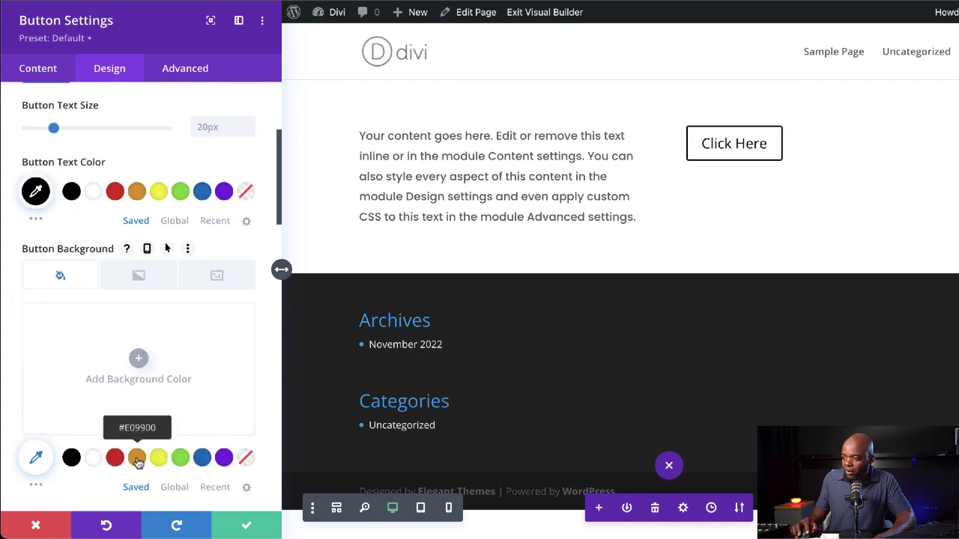
{"action": "left_click", "coordinate": [137, 458]}
{"action": "scroll", "coordinate": [160, 428], "scroll_direction": "down", "scroll_amount": 6}
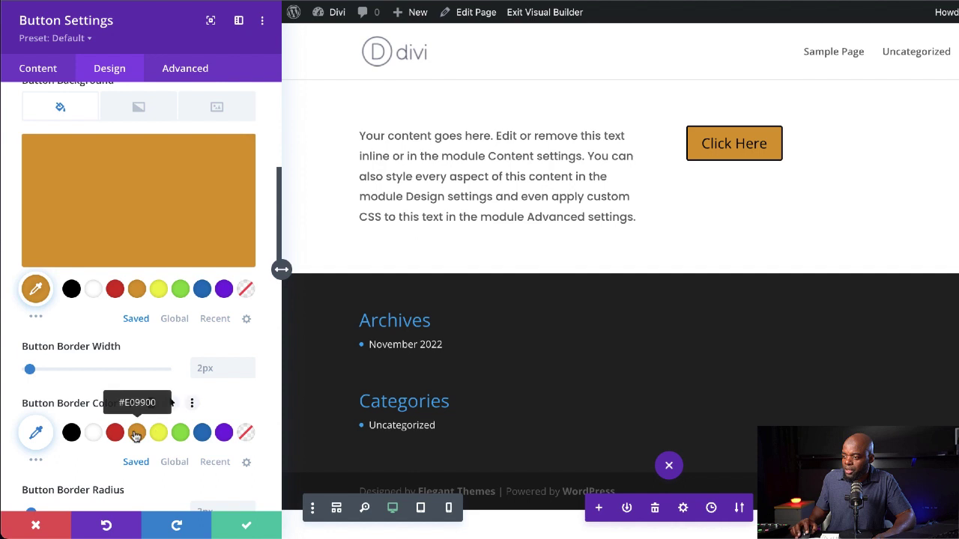
{"action": "scroll", "coordinate": [146, 431], "scroll_direction": "down", "scroll_amount": 7}
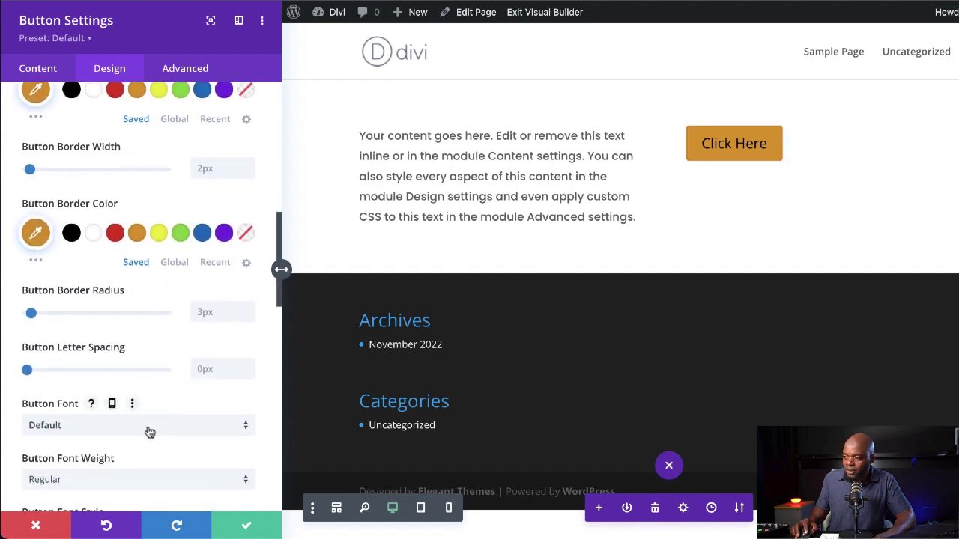
Step: Set the button's font to Poppins
{"action": "left_click", "coordinate": [150, 424]}
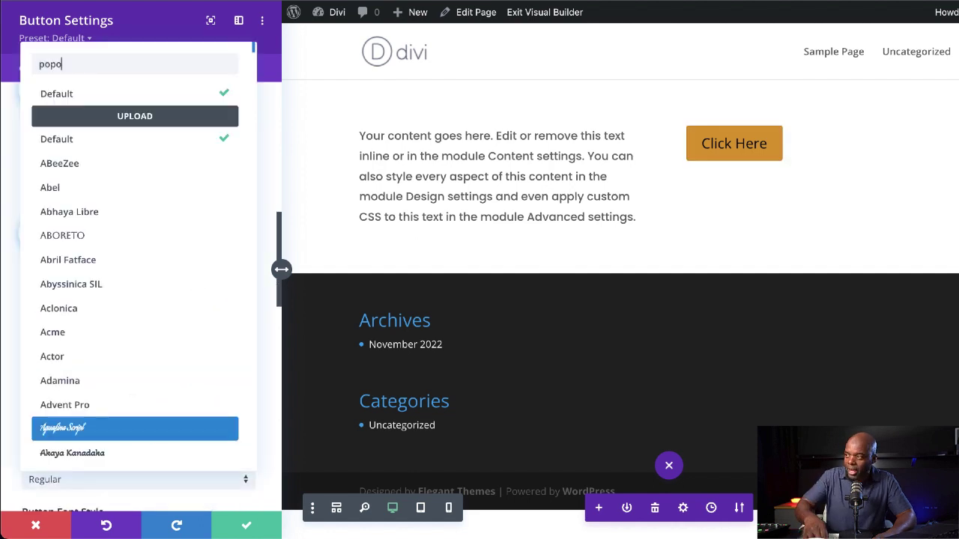
{"action": "type", "text": "popo"}
{"action": "key", "text": "BackSpace"}
{"action": "type", "text": "pins"}
{"action": "key", "text": "Return"}
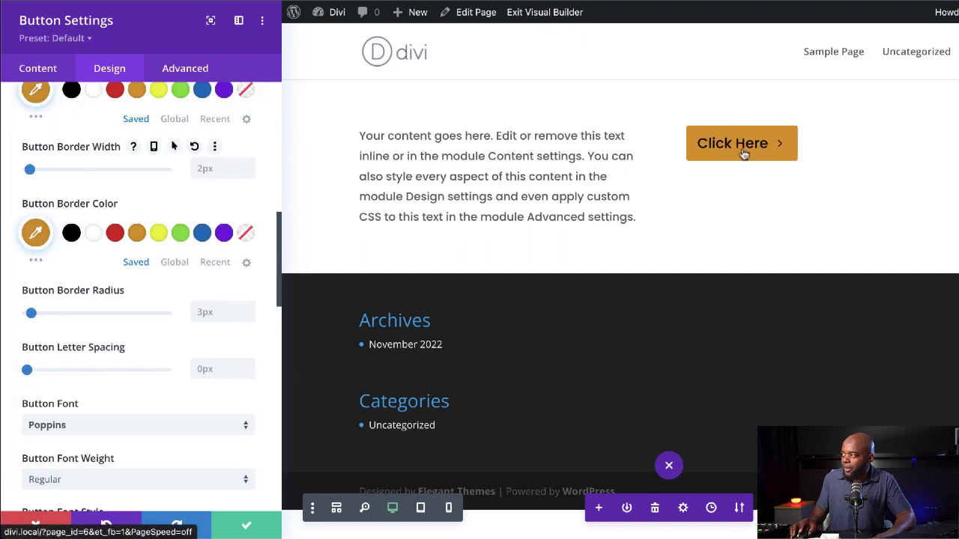
Step: Create a preset named "Main Button" from the button's current styles, assign it as default, and save the module settings
{"action": "left_click", "coordinate": [86, 40]}
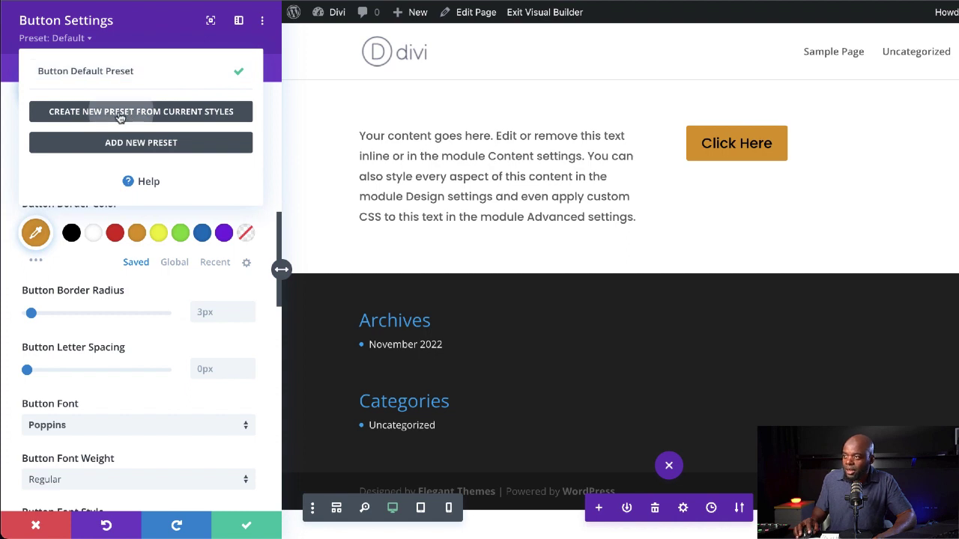
{"action": "left_click", "coordinate": [119, 112]}
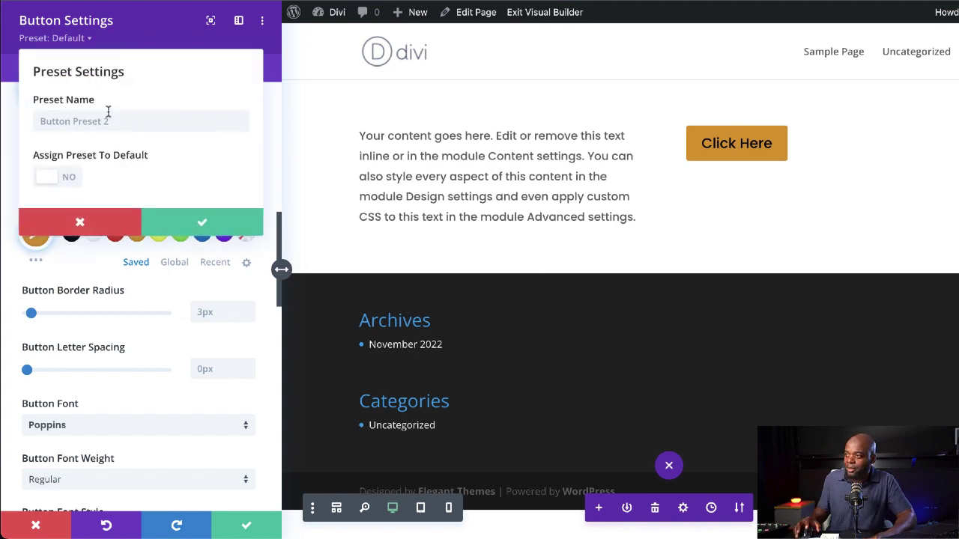
{"action": "type", "text": "Mai"}
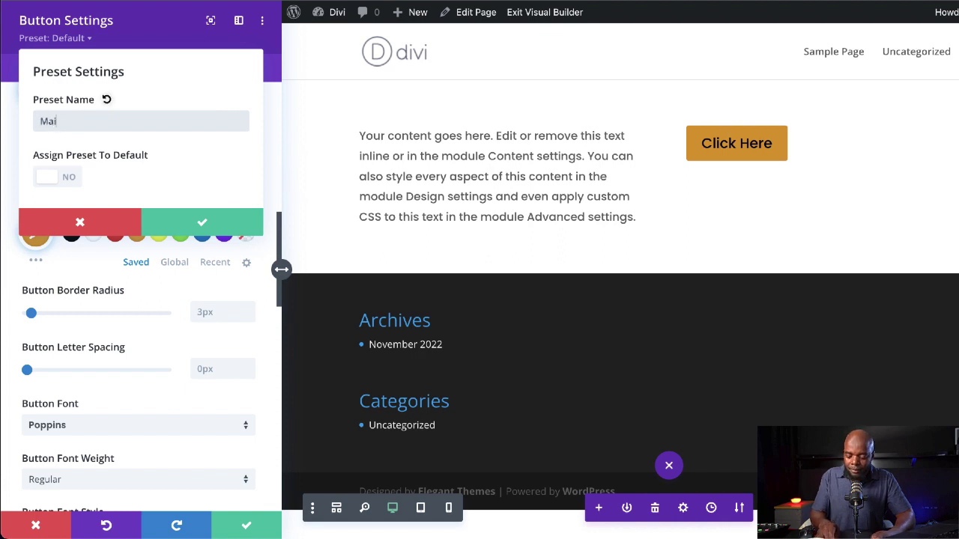
{"action": "type", "text": "n Button"}
{"action": "left_click", "coordinate": [72, 182]}
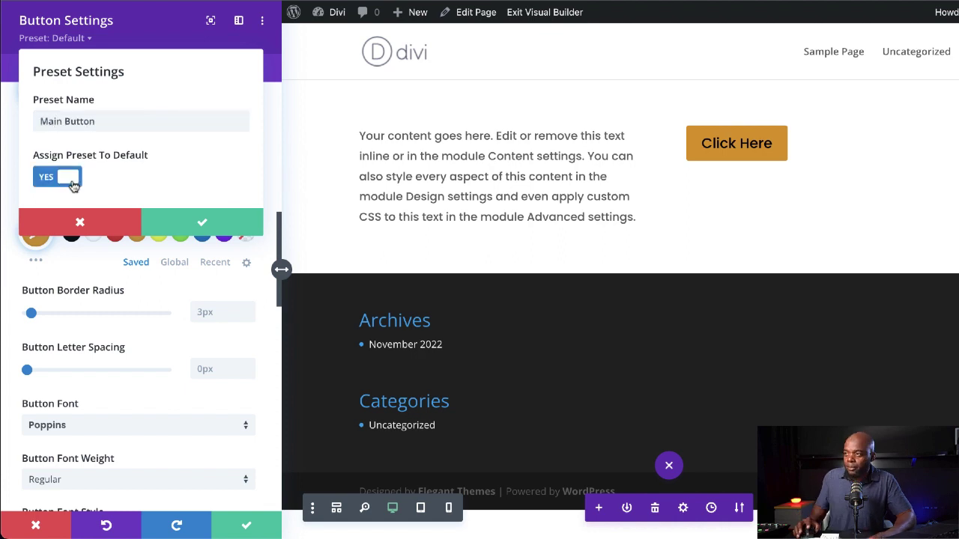
{"action": "left_click", "coordinate": [209, 224]}
{"action": "left_click", "coordinate": [207, 528]}
{"action": "left_click", "coordinate": [246, 525]}
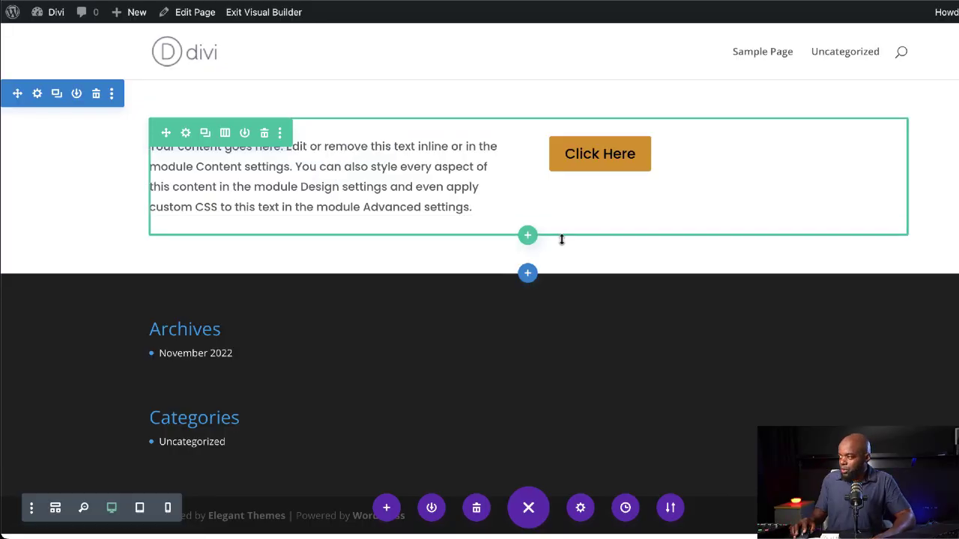
Step: Insert an empty row with two equal columns below the style guide's existing row
{"action": "left_click", "coordinate": [527, 237]}
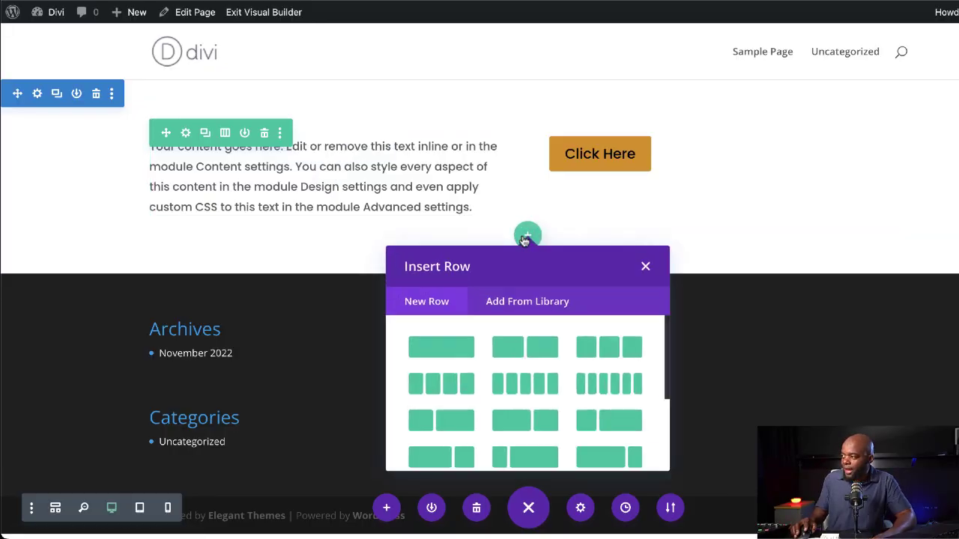
{"action": "left_click", "coordinate": [536, 344]}
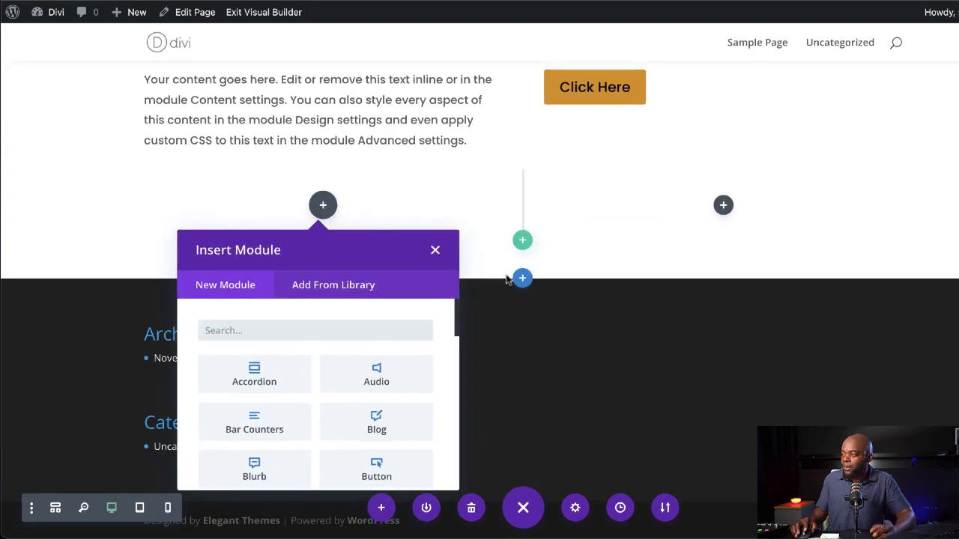
{"action": "scroll", "coordinate": [378, 388], "scroll_direction": "down", "scroll_amount": 2}
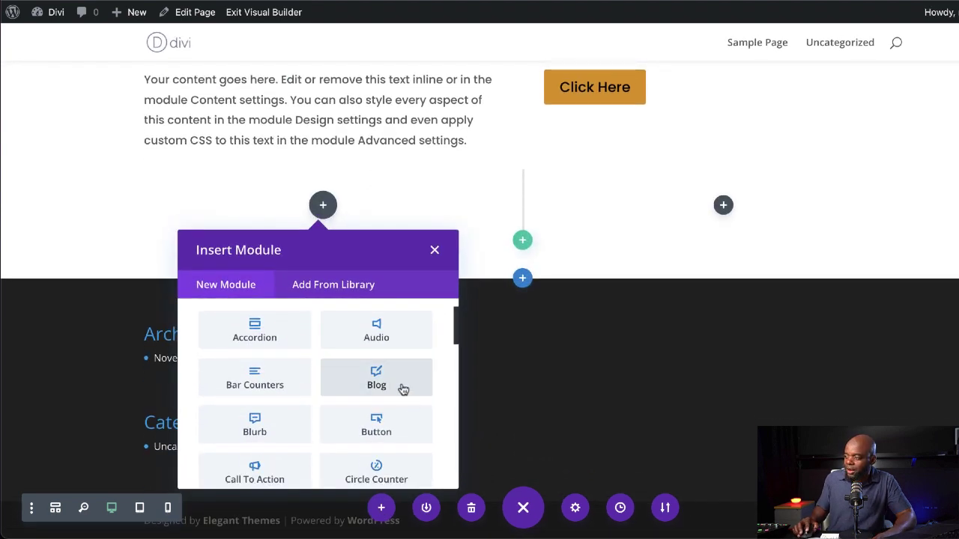
{"action": "scroll", "coordinate": [395, 420], "scroll_direction": "down", "scroll_amount": 2}
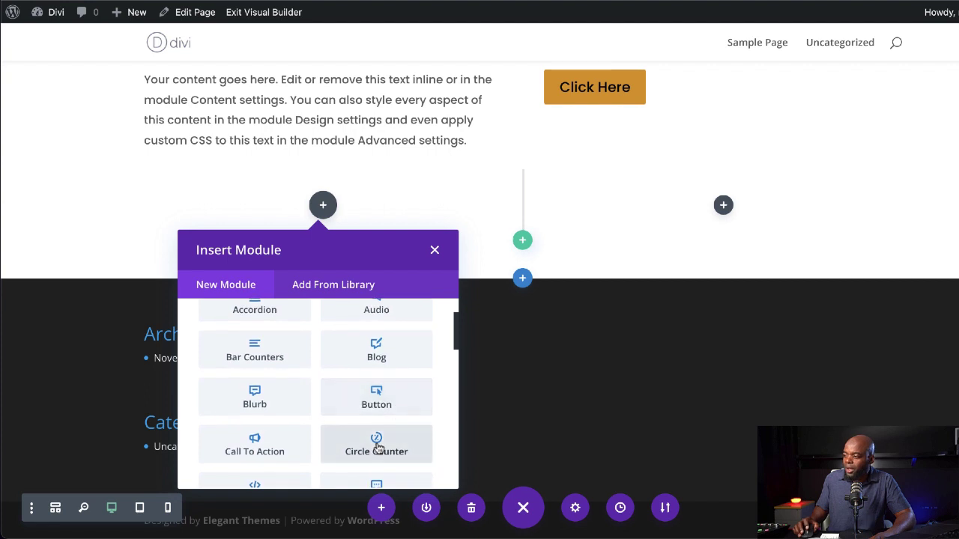
{"action": "scroll", "coordinate": [301, 422], "scroll_direction": "down", "scroll_amount": 3}
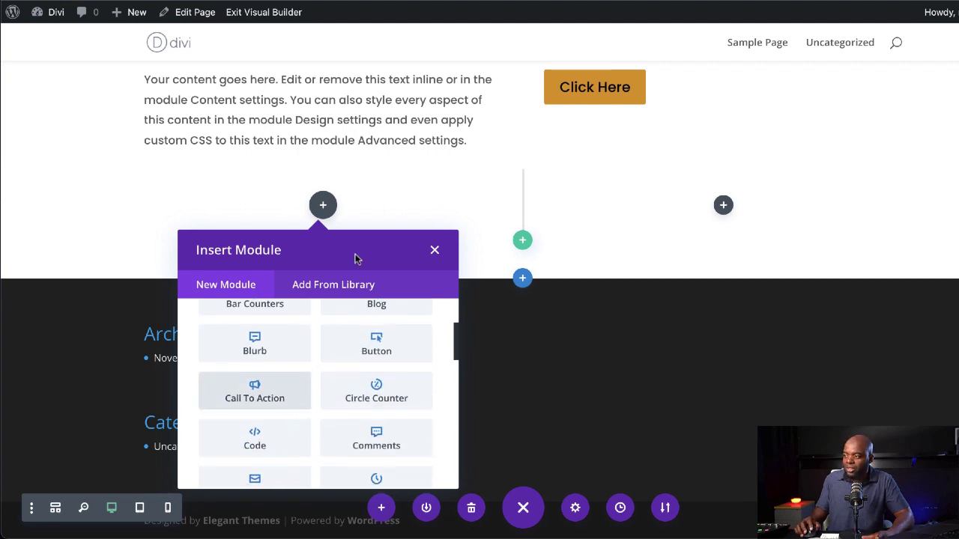
{"action": "left_click", "coordinate": [435, 251]}
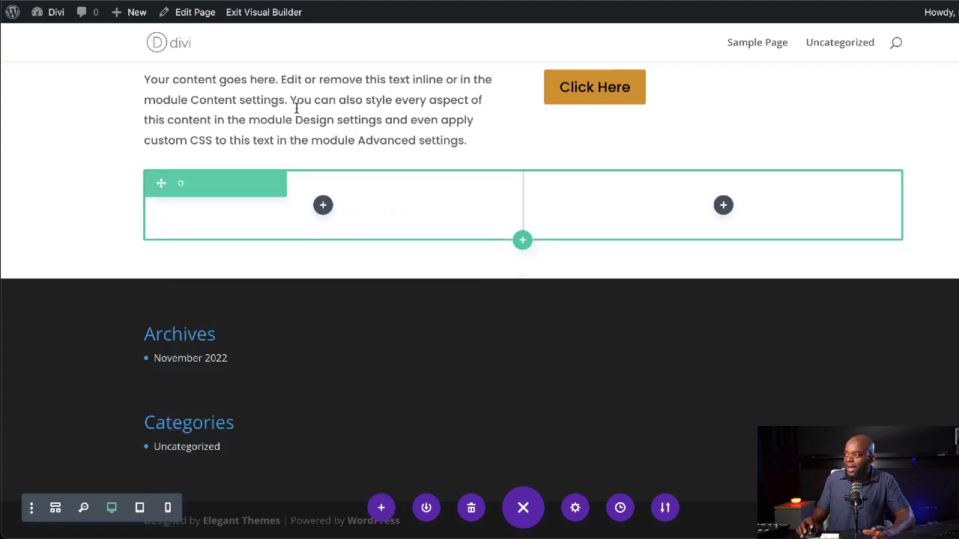
Step: Reload the test page with the Lorem ipsum text and add a Button module below that text
{"action": "mouse_move", "coordinate": [296, 109]}
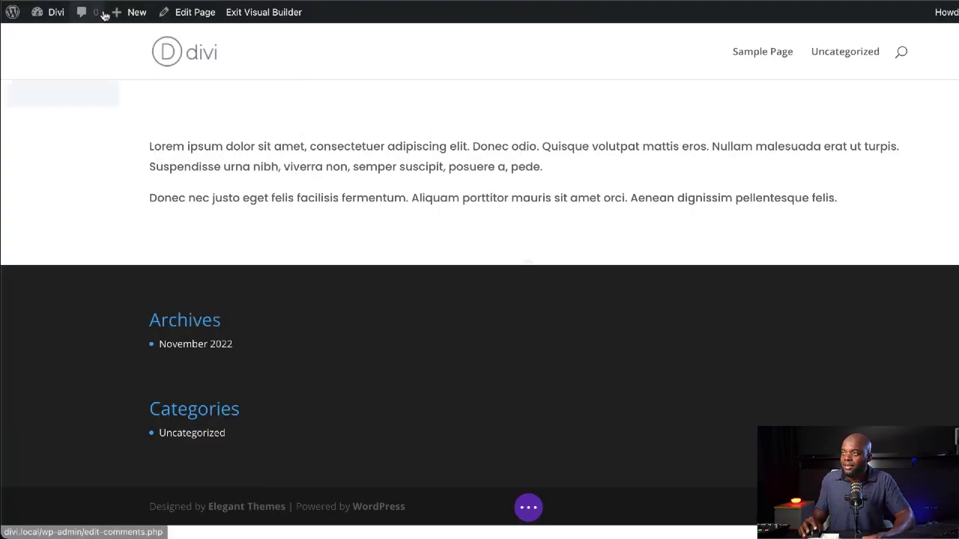
{"action": "key", "text": "super+r"}
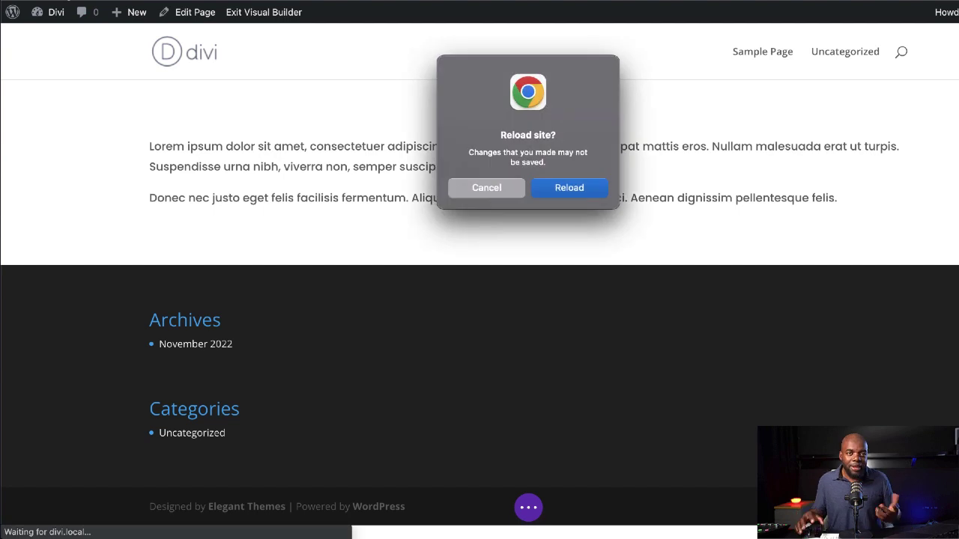
{"action": "left_click", "coordinate": [601, 188]}
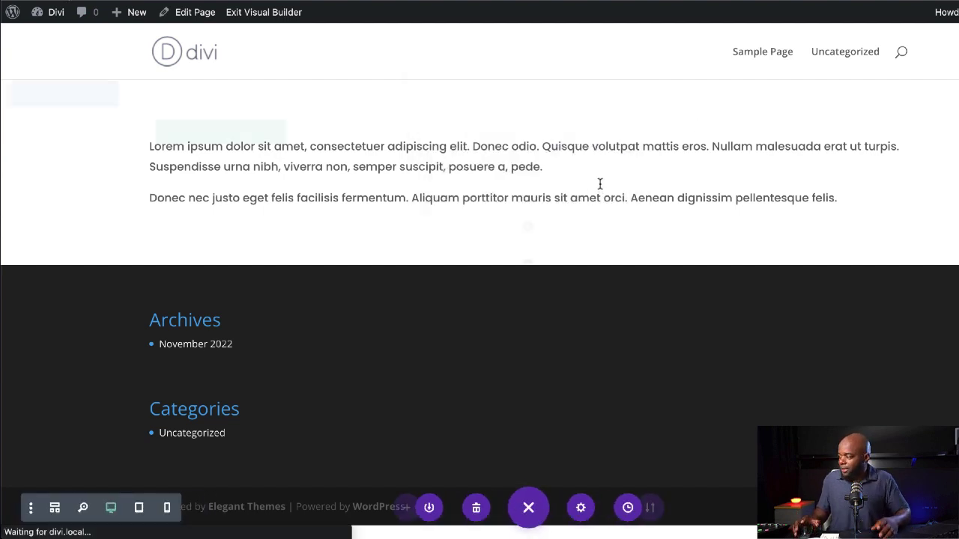
{"action": "left_click", "coordinate": [527, 175]}
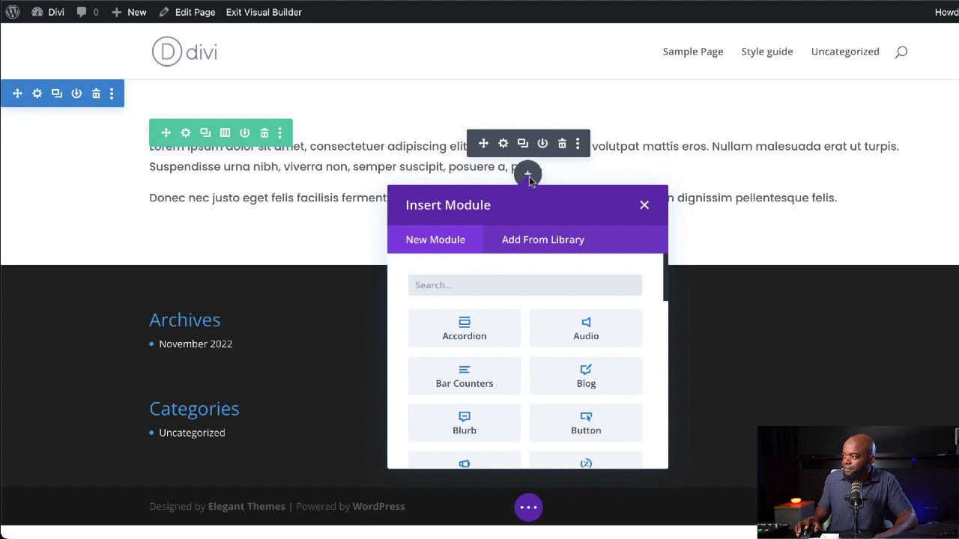
{"action": "type", "text": "butt"}
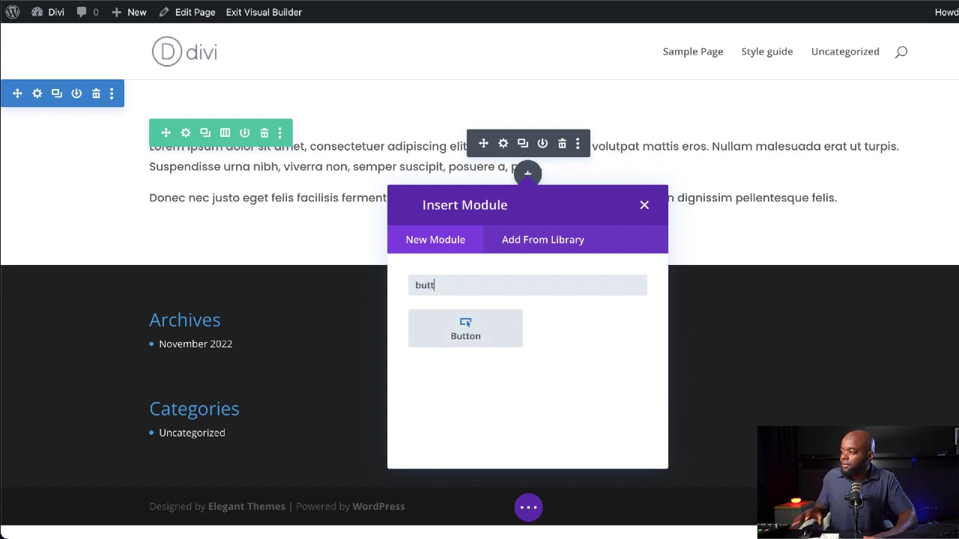
{"action": "left_click", "coordinate": [470, 329]}
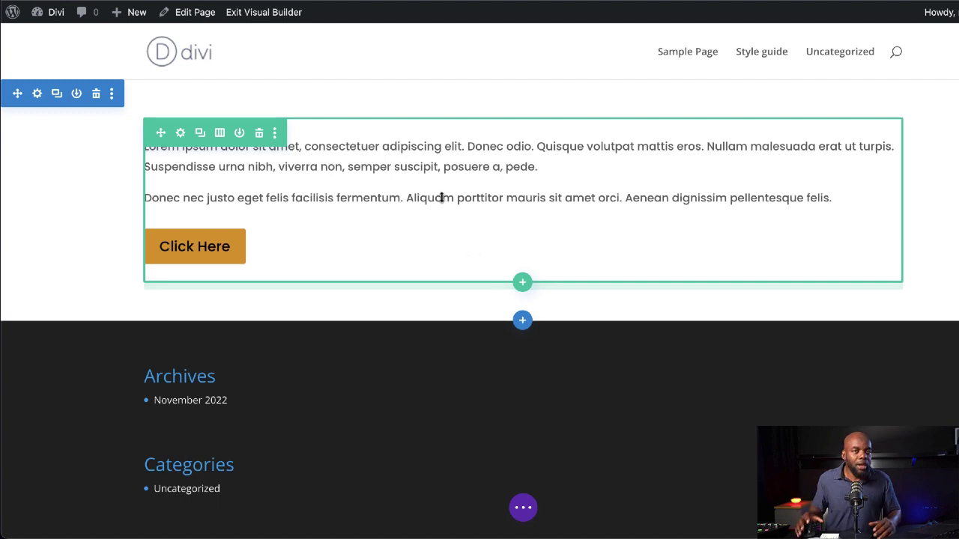
Step: Set the test page button's background and border color to #0C71C3 and its text color to white
{"action": "mouse_move", "coordinate": [442, 197]}
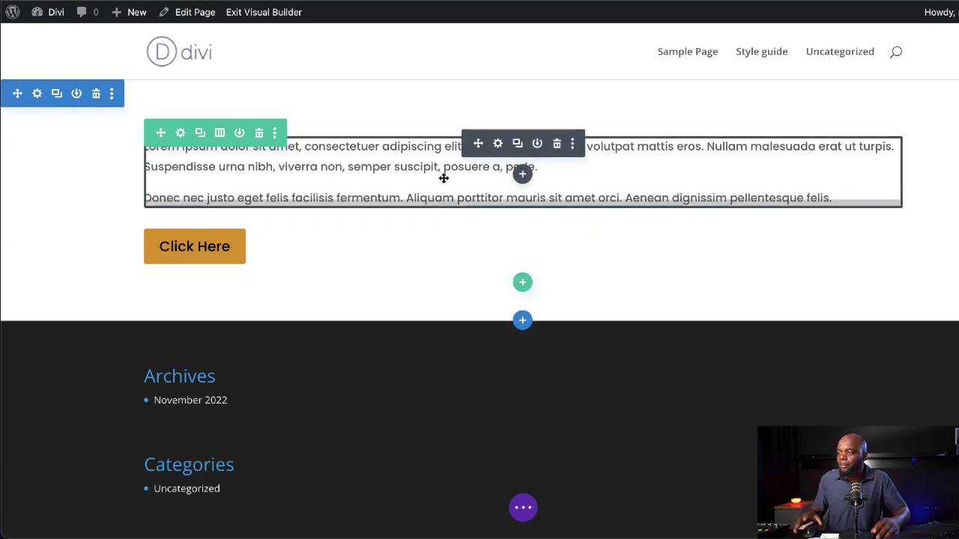
{"action": "mouse_move", "coordinate": [274, 239]}
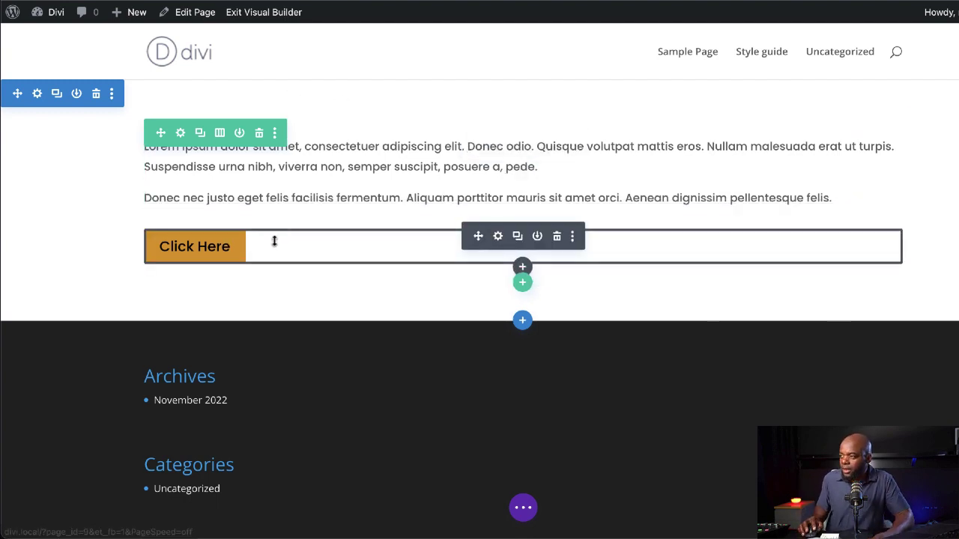
{"action": "left_click", "coordinate": [498, 236]}
{"action": "left_click", "coordinate": [114, 72]}
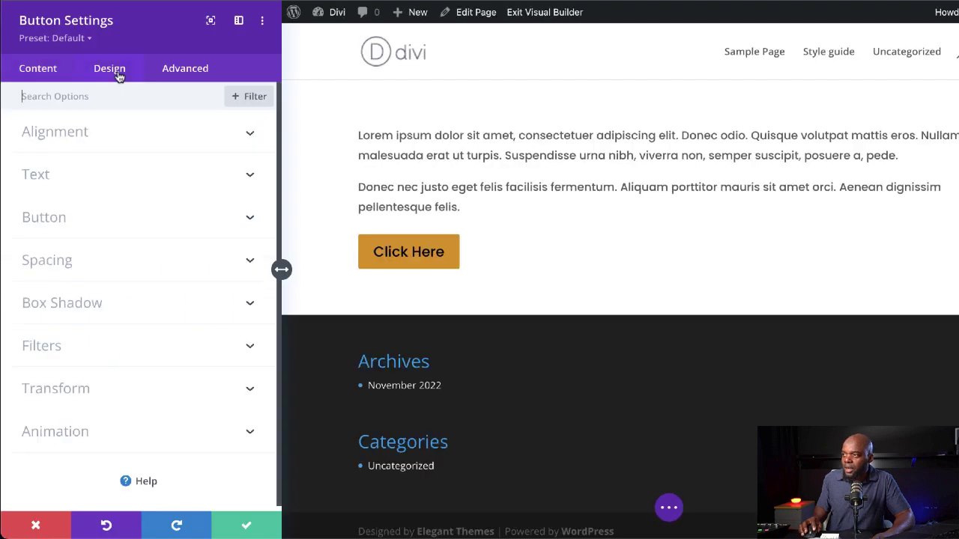
{"action": "left_click", "coordinate": [71, 223]}
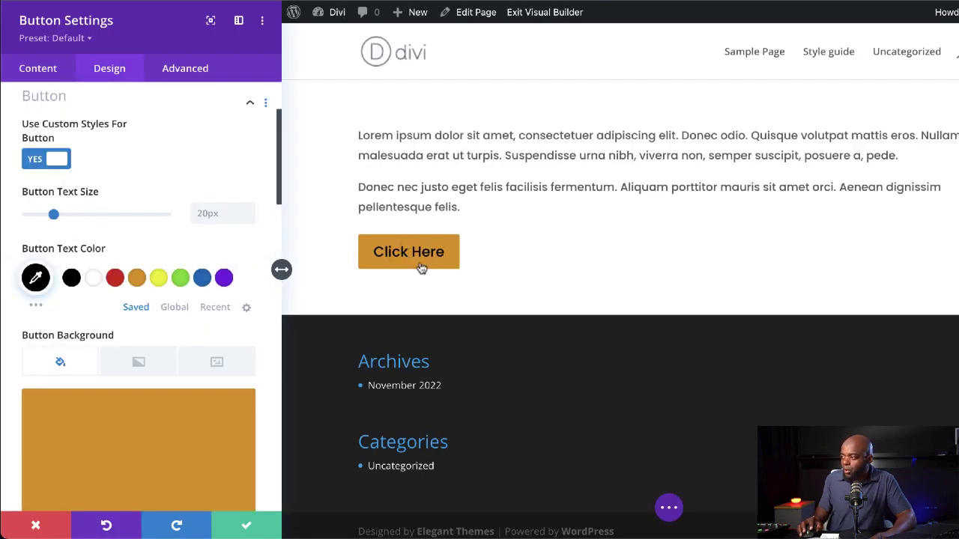
{"action": "scroll", "coordinate": [172, 376], "scroll_direction": "down", "scroll_amount": 3}
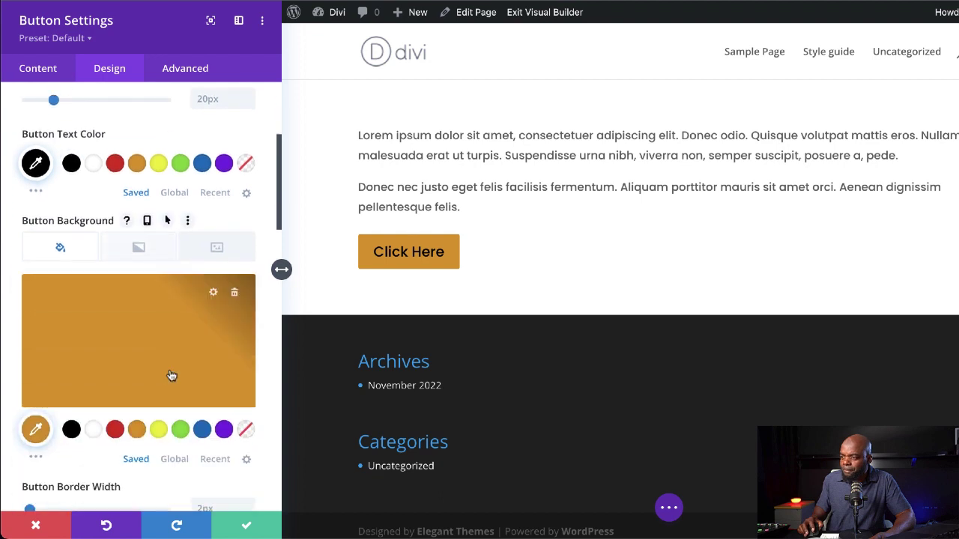
{"action": "scroll", "coordinate": [172, 376], "scroll_direction": "down", "scroll_amount": 2}
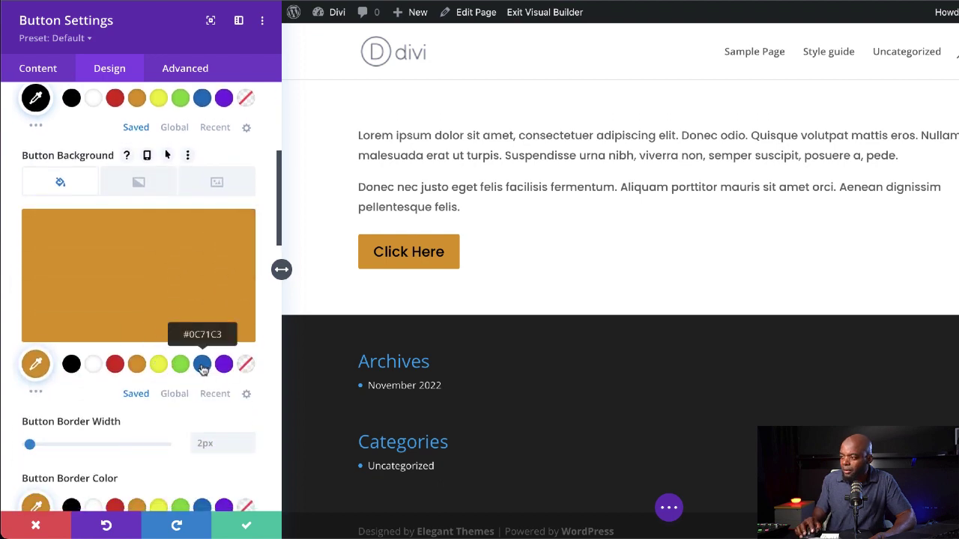
{"action": "left_click", "coordinate": [203, 364]}
{"action": "scroll", "coordinate": [202, 367], "scroll_direction": "down", "scroll_amount": 1}
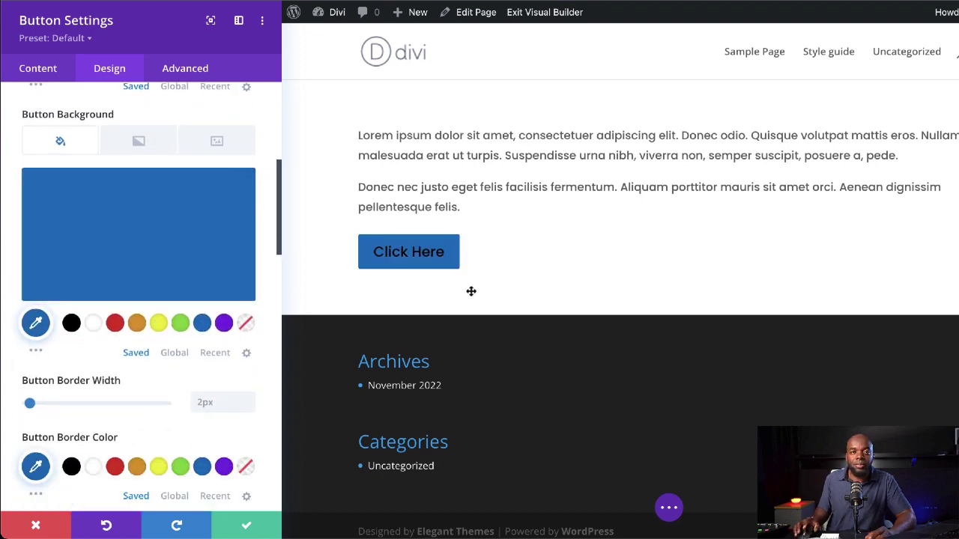
{"action": "scroll", "coordinate": [165, 314], "scroll_direction": "up", "scroll_amount": 8}
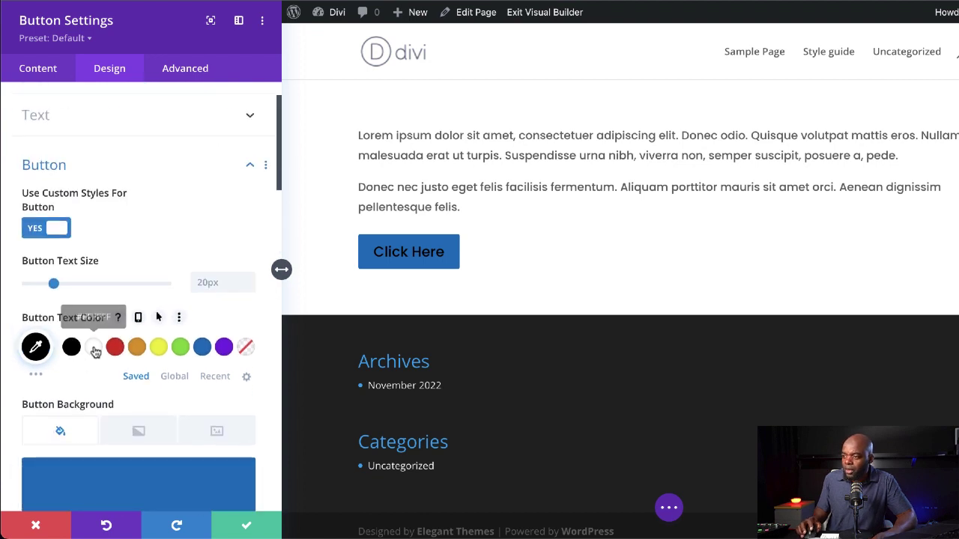
{"action": "left_click", "coordinate": [93, 347]}
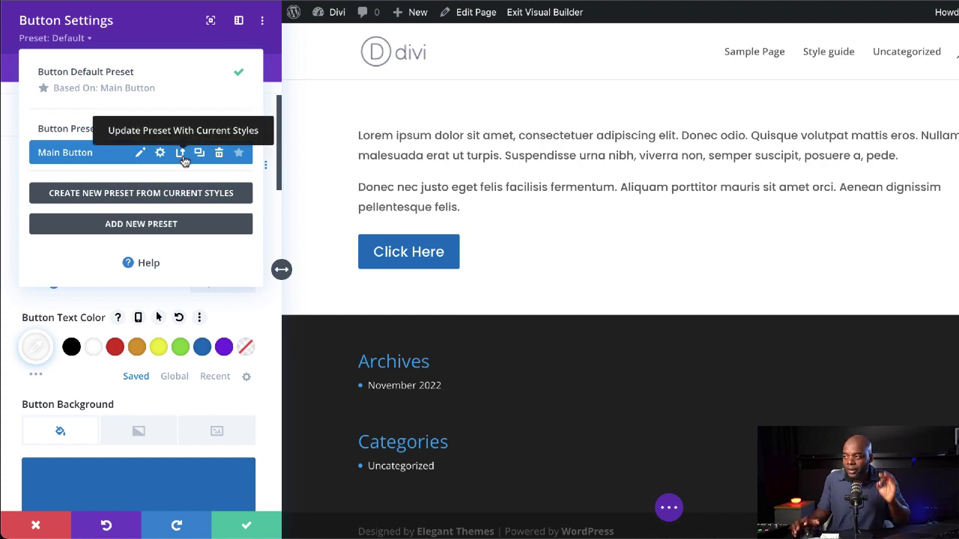
Step: Update the Main Button preset with the current styles across the site and save the button's settings
{"action": "left_click", "coordinate": [181, 154]}
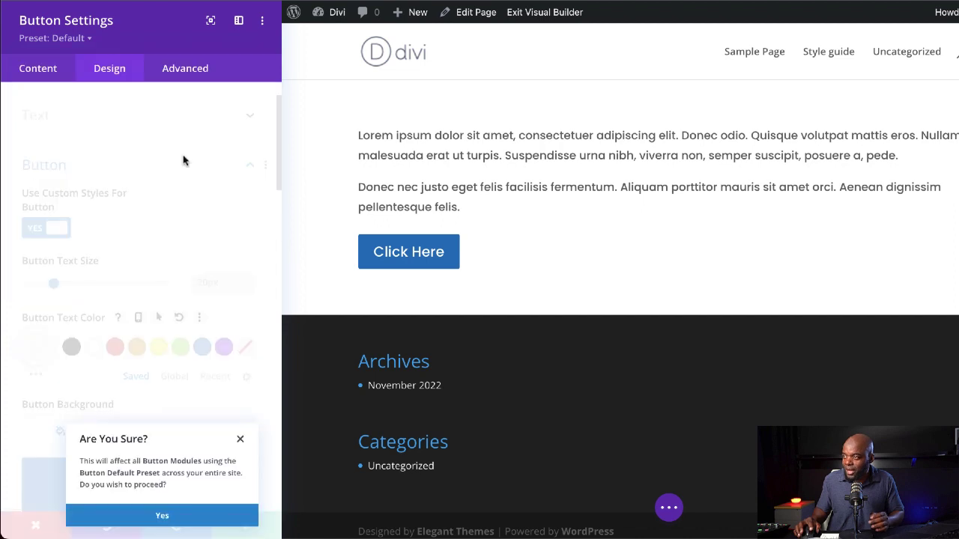
{"action": "left_click", "coordinate": [165, 526]}
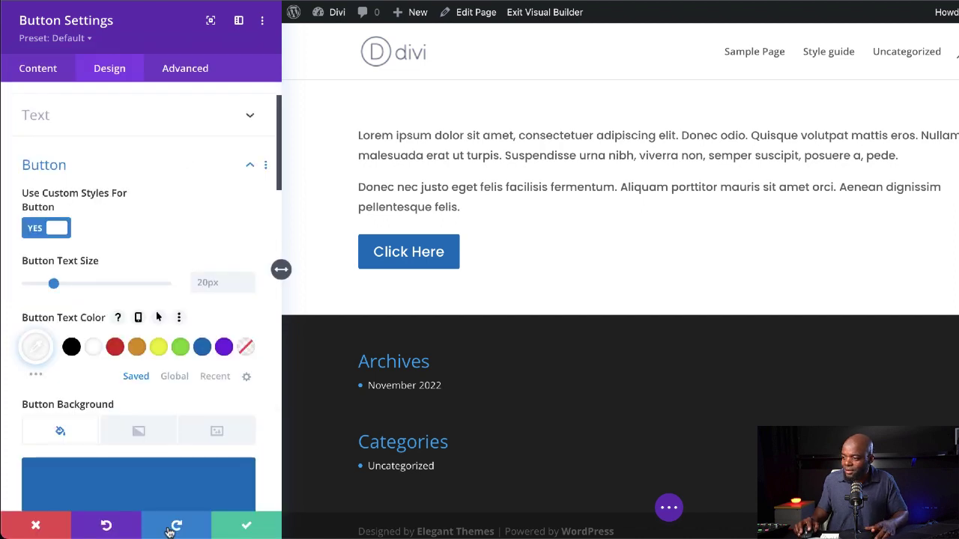
{"action": "left_click", "coordinate": [253, 528]}
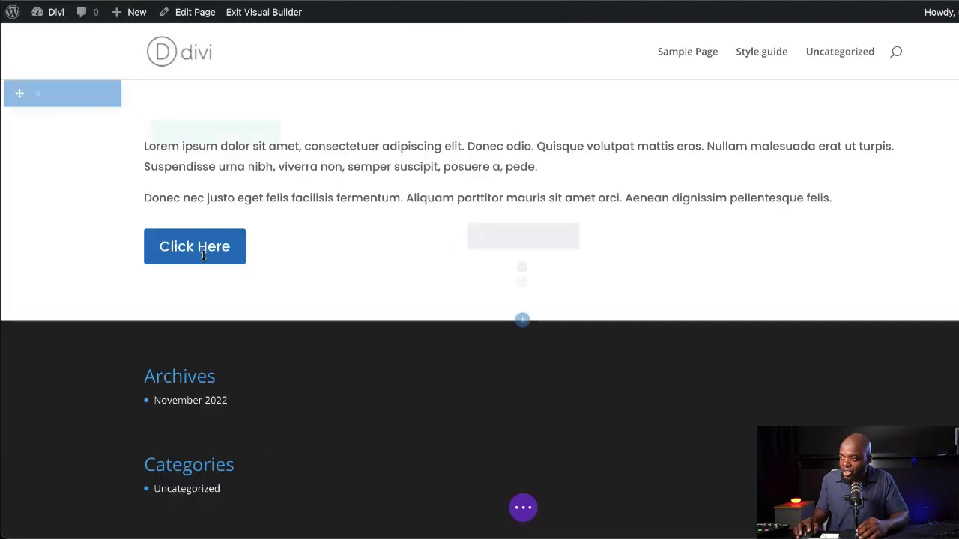
Step: Add a second Button module below the blue button on the test page
{"action": "left_click", "coordinate": [523, 267]}
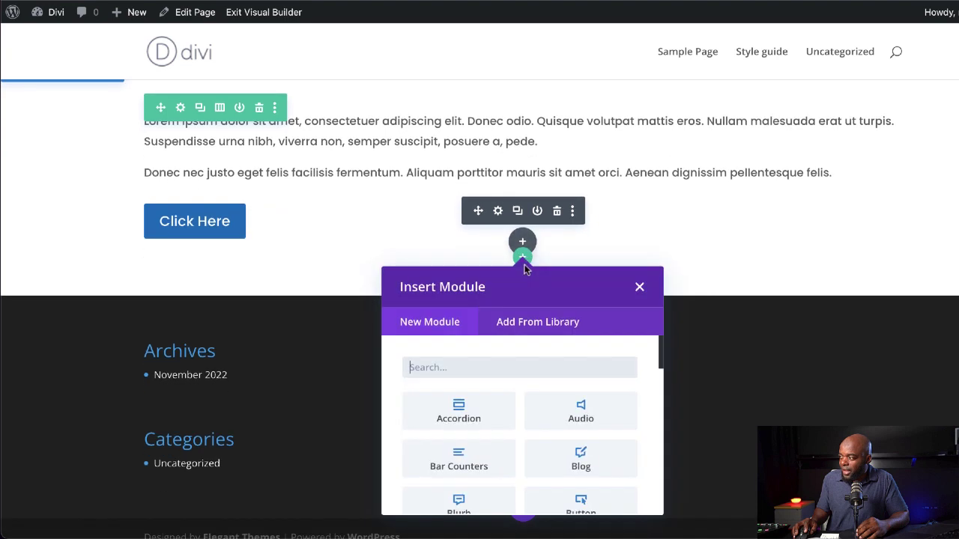
{"action": "type", "text": "button"}
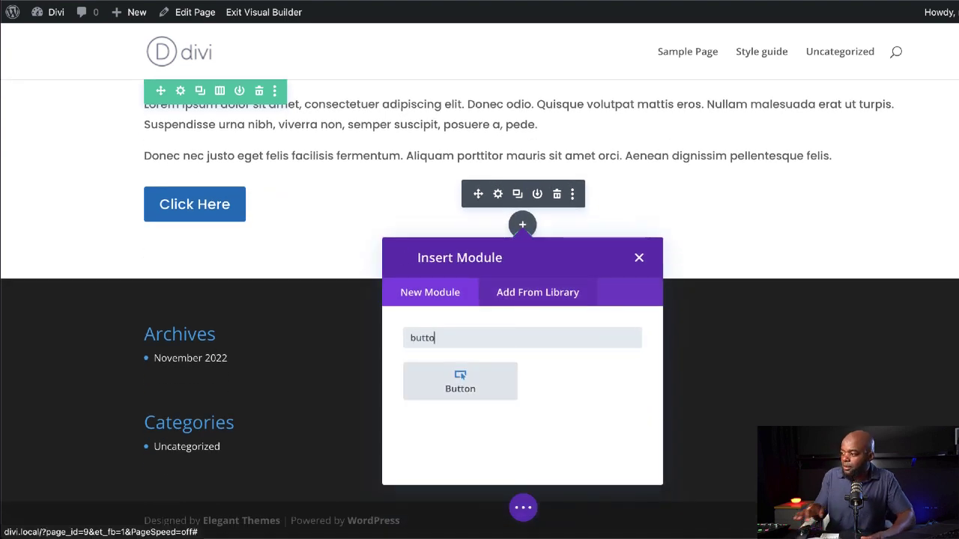
{"action": "left_click", "coordinate": [500, 380]}
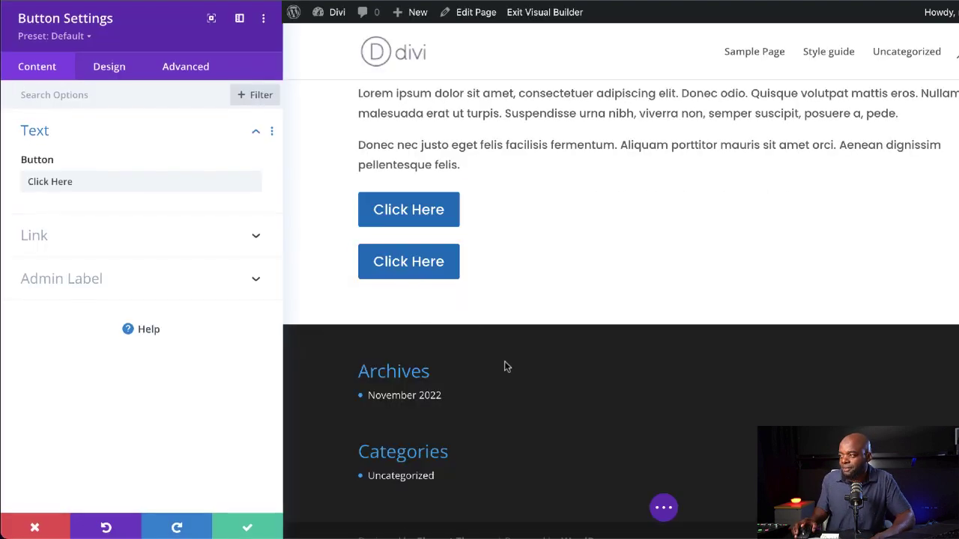